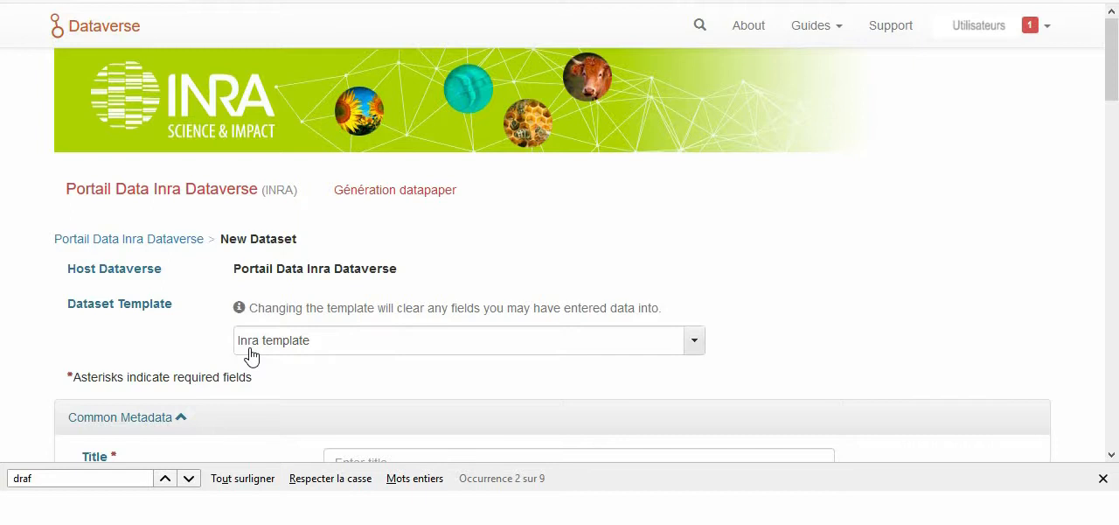
Step: Enter "Les sols d'Alsace" as the title of the new dataset
drag(1109, 76, 1115, 140)
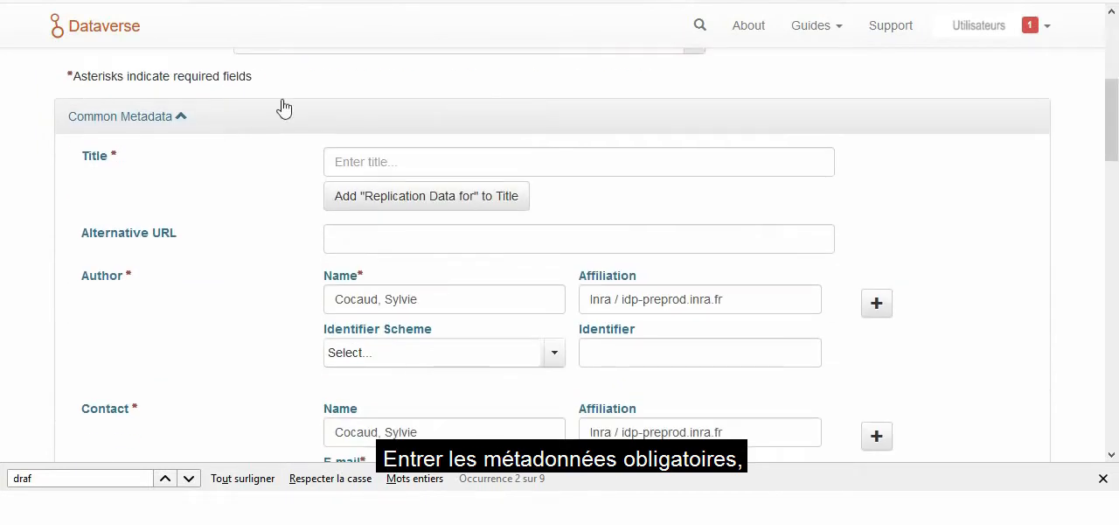
click(437, 162)
click(350, 160)
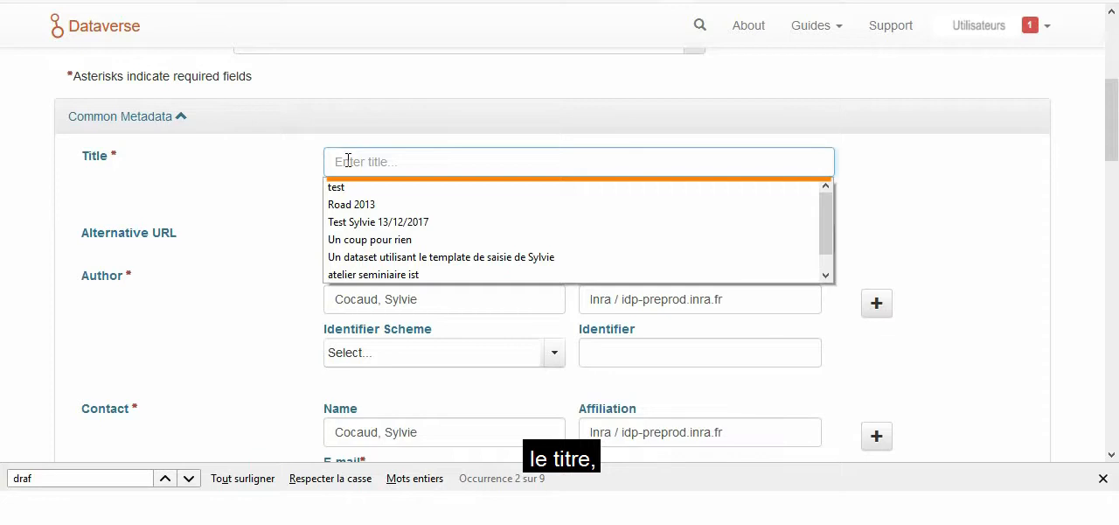
text(Les sols d'Alsace)
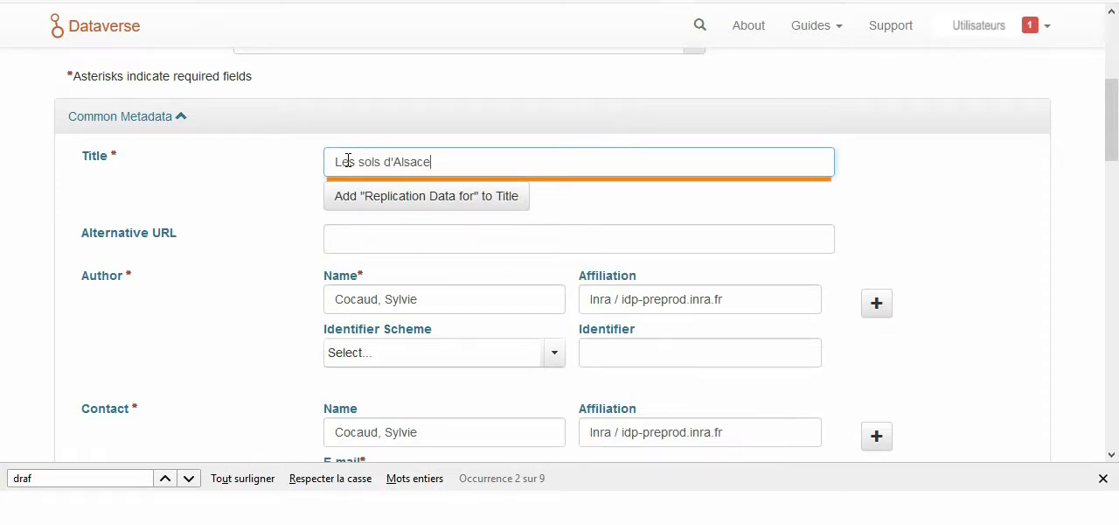
Step: Check the prefilled author and contact, and fill the description text with the copied paragraph beginning "Les données concernent les sols, produits de l'altération"
triple_click(421, 307)
scroll(420, 308, down, 2)
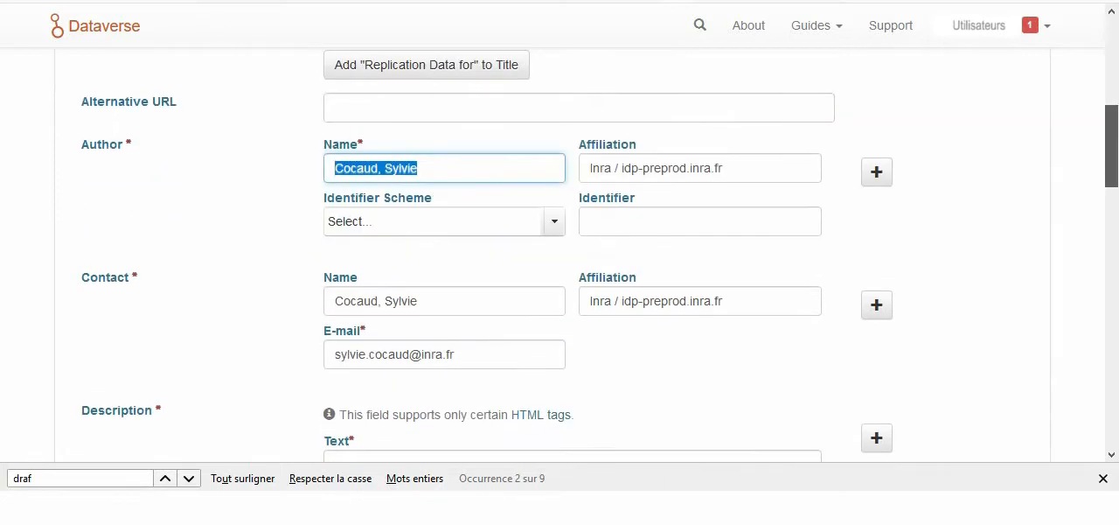
click(1066, 236)
drag(1111, 205, 1114, 226)
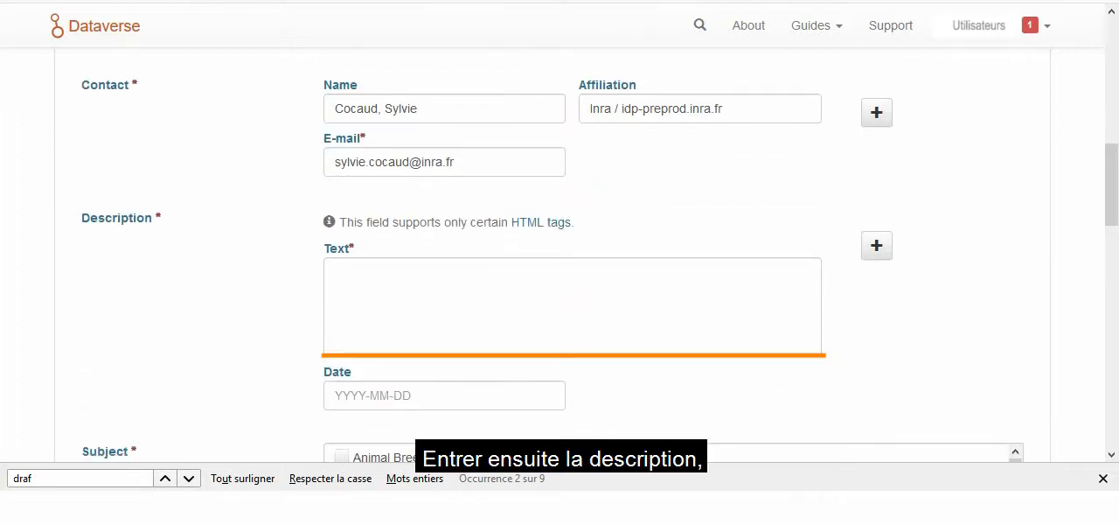
click(660, 325)
text(Les données concernent les sols, produits de l'altération, du remaniement et de l'organisation des couches supérieures de la croûte terrestre sous l'action de la vie, de l'atmosphère et des échanges d'énergie qui s'y manifestent)
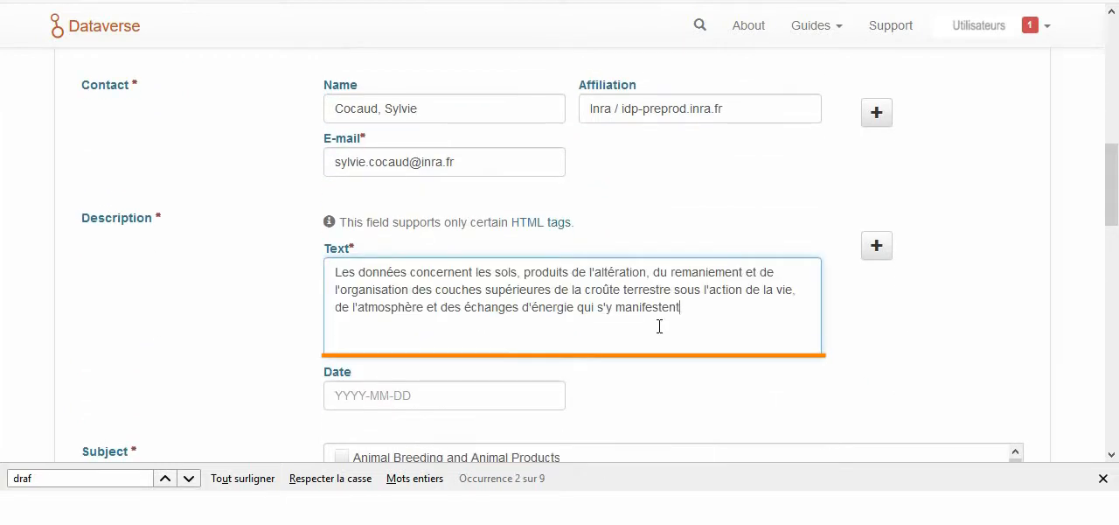
Step: Mark "Soils and soil sciences" as the subject of the dataset
drag(1114, 208, 1114, 245)
drag(1016, 292, 1017, 351)
click(341, 338)
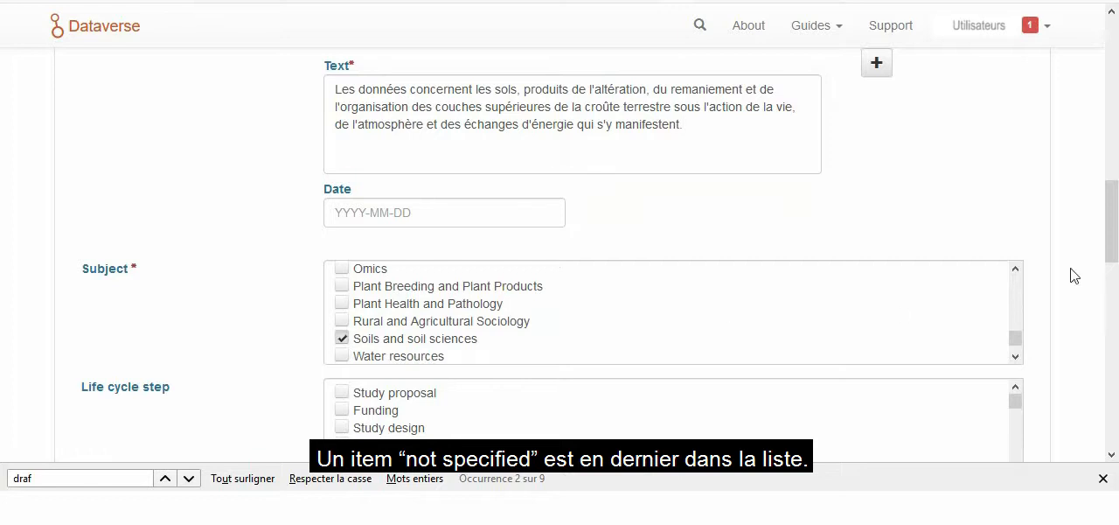
Step: Save the new dataset without adding any data files
drag(1112, 254, 1112, 392)
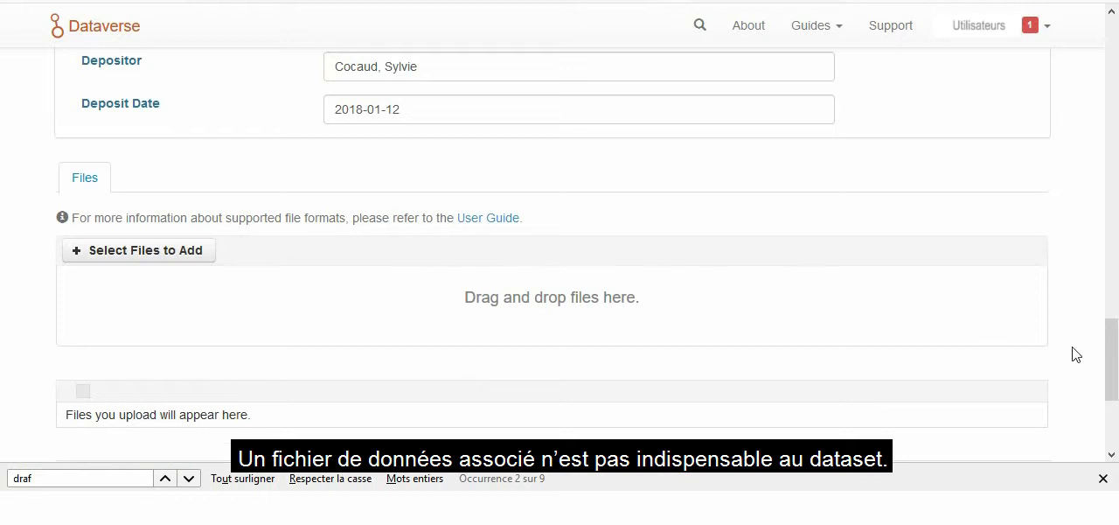
drag(1112, 362, 1112, 392)
click(119, 428)
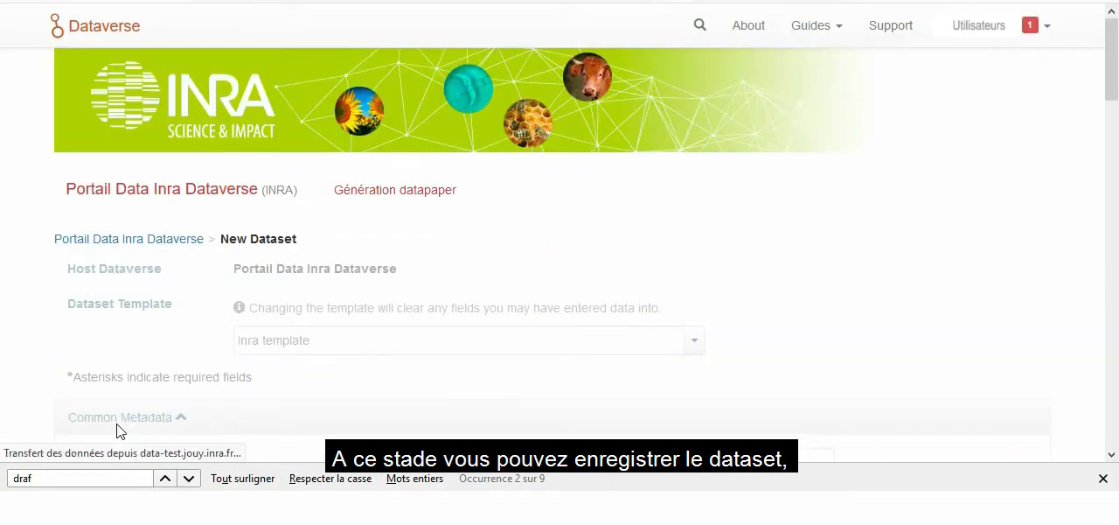
Step: Review the draft dataset's version list and the editing options offered for it
drag(1113, 189, 1115, 254)
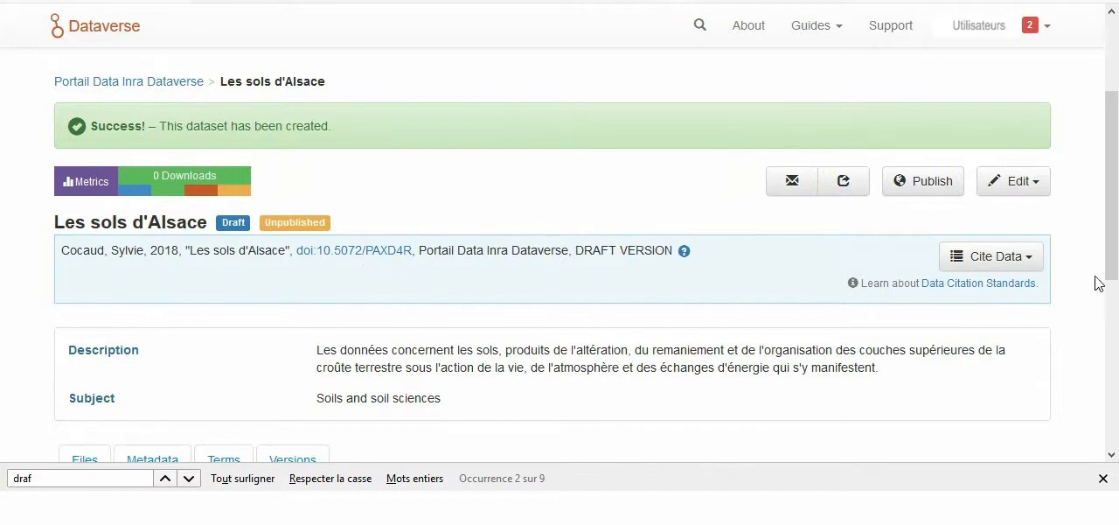
drag(1111, 274, 1112, 395)
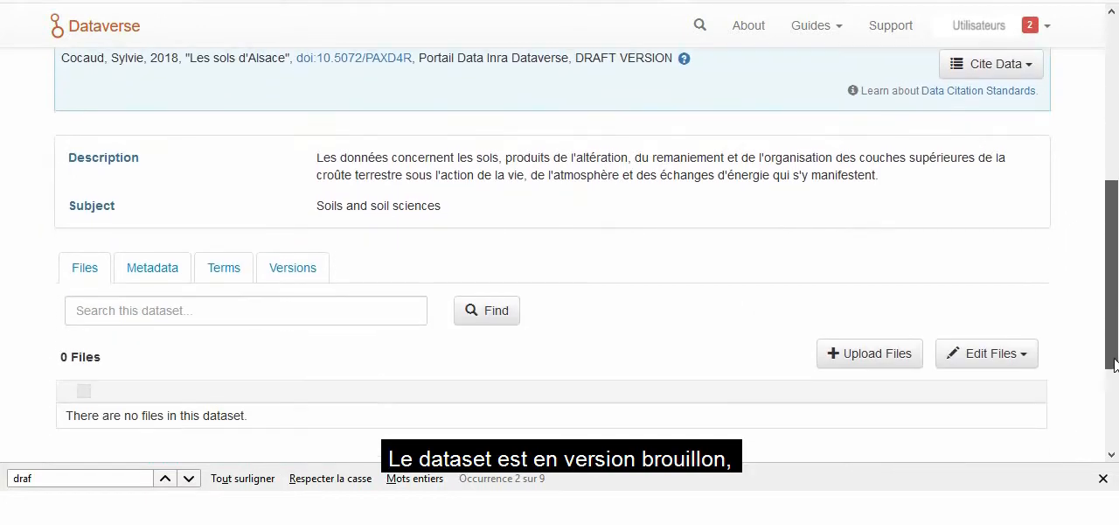
click(310, 278)
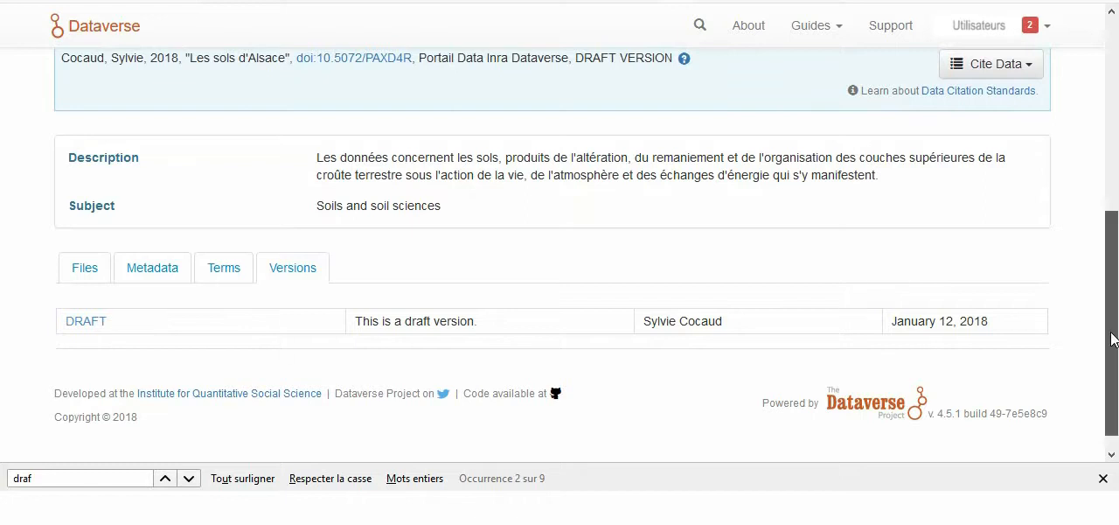
drag(1113, 338, 1115, 239)
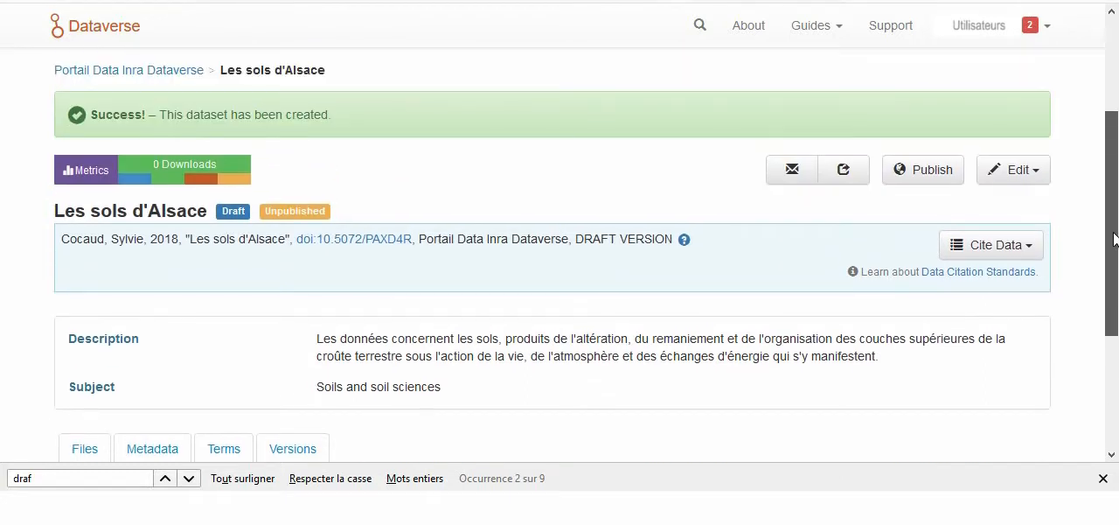
click(1038, 179)
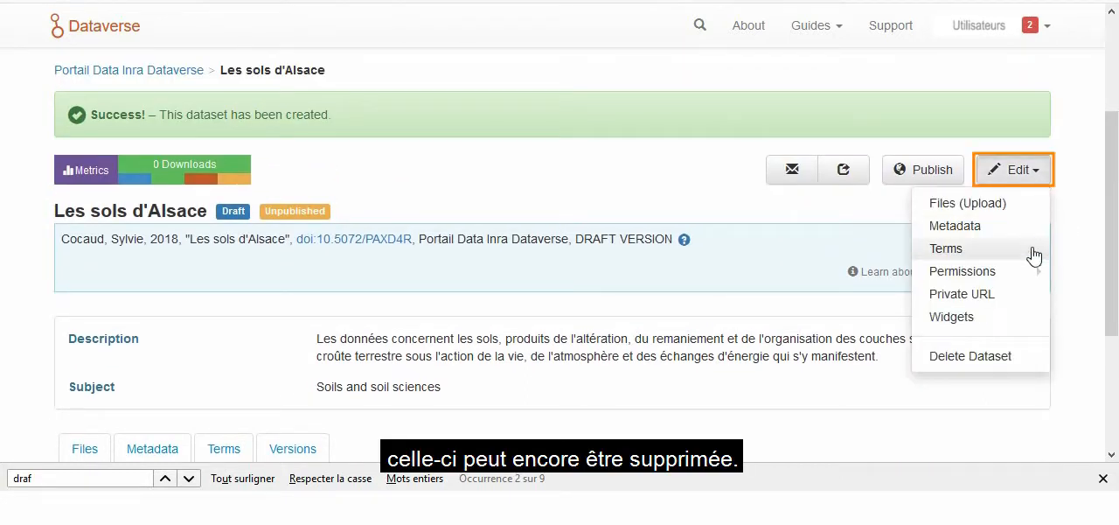
click(1070, 348)
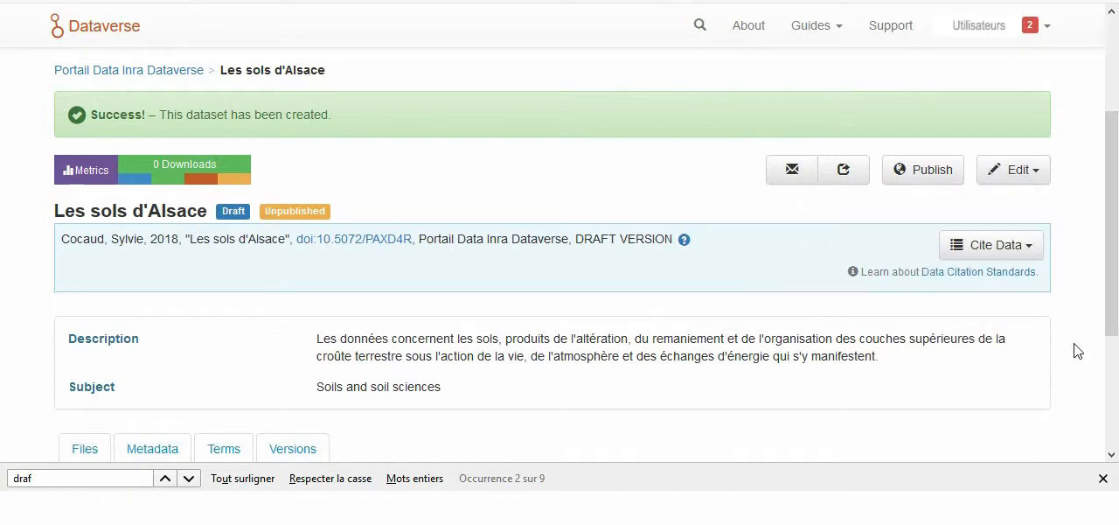
Step: Edit the dataset's metadata and enter the subtitle "Extrait de la base régionale des sols d'Alsace"
scroll(242, 324, down, 3)
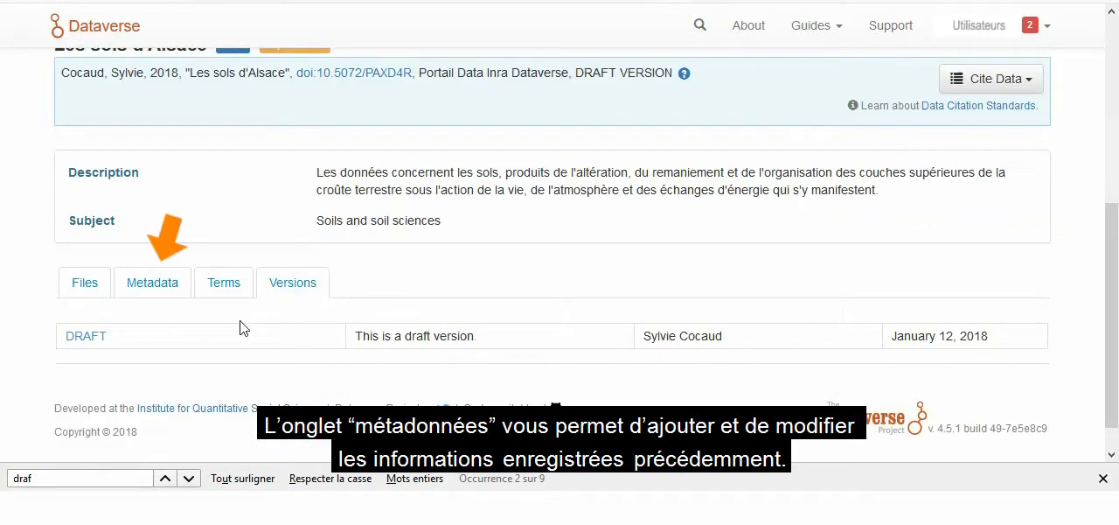
click(157, 282)
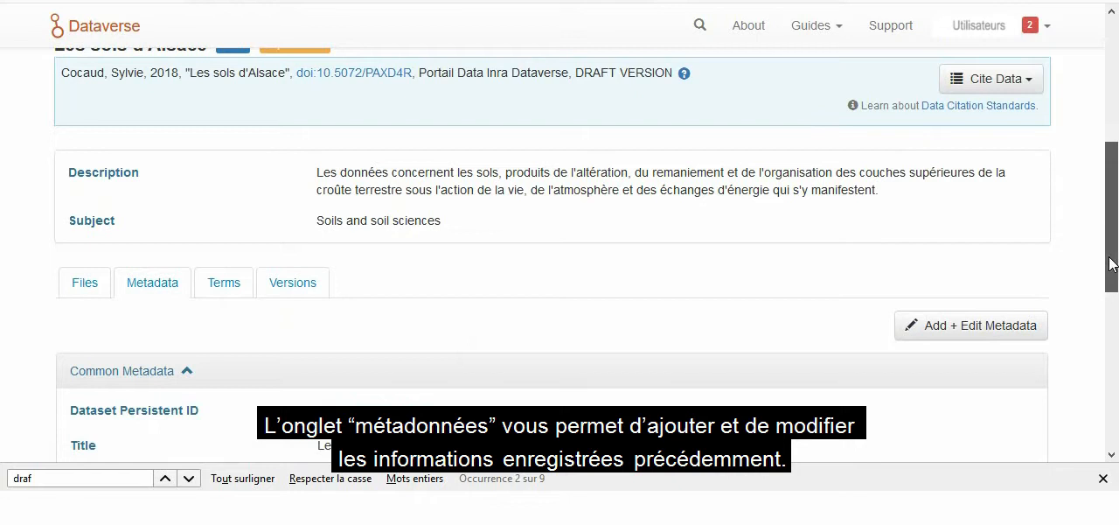
drag(1111, 260, 1112, 371)
scroll(559, 262, up, 1)
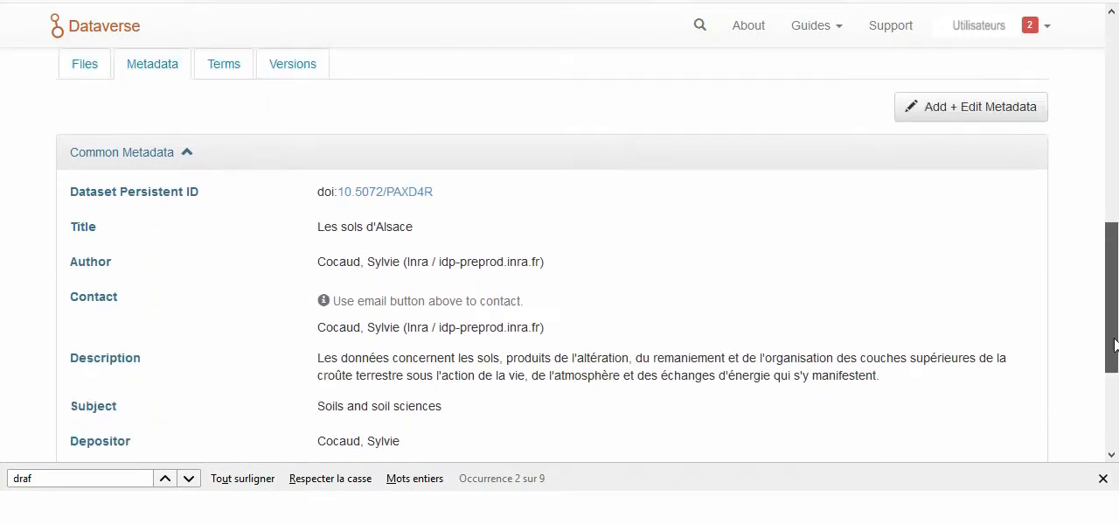
click(744, 167)
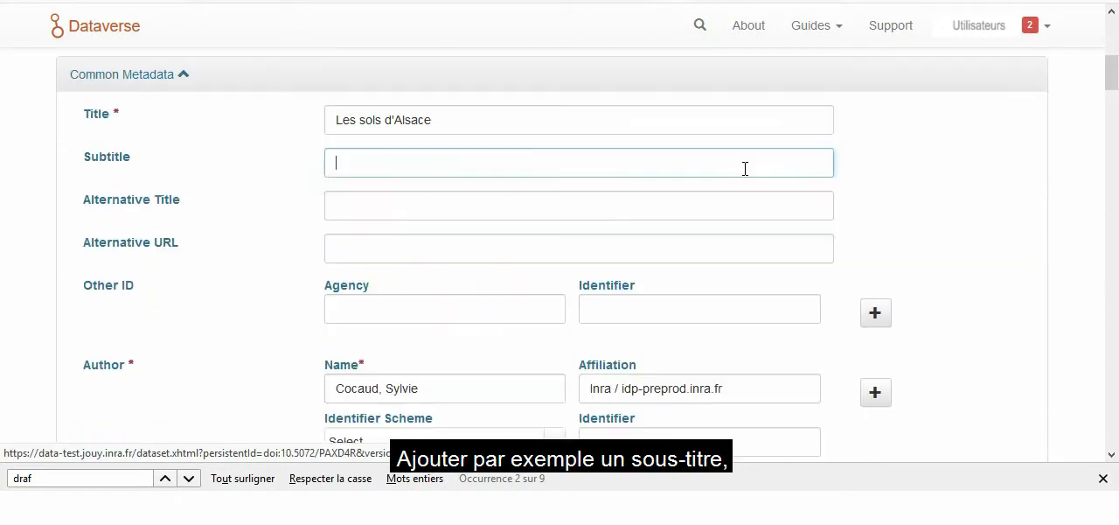
text(Extrait de la base régionale des sols d'Alsace)
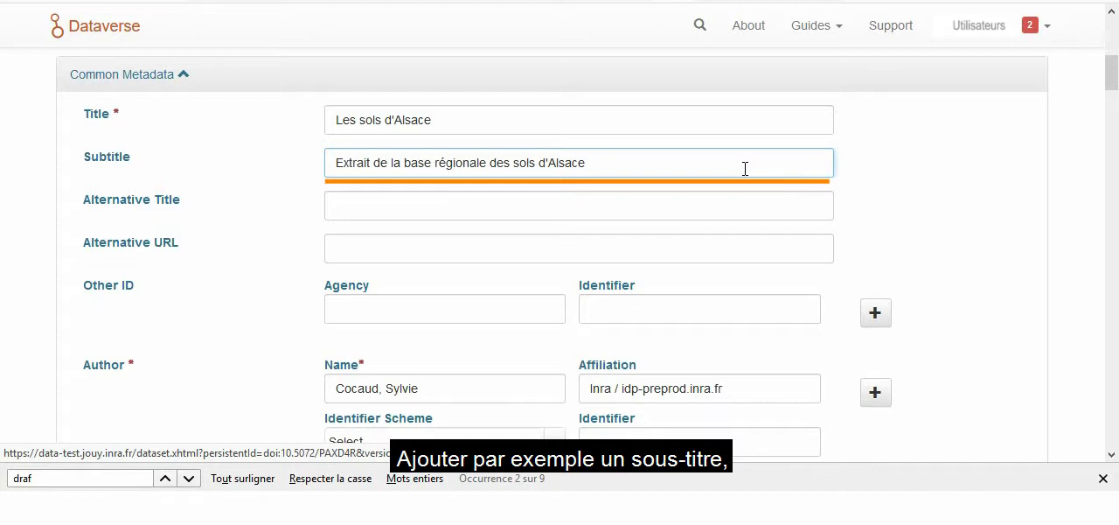
Step: Set the producer name to "Géo Gran Est" and the production date to 2015
drag(1111, 74, 1111, 207)
scroll(452, 200, down, 5)
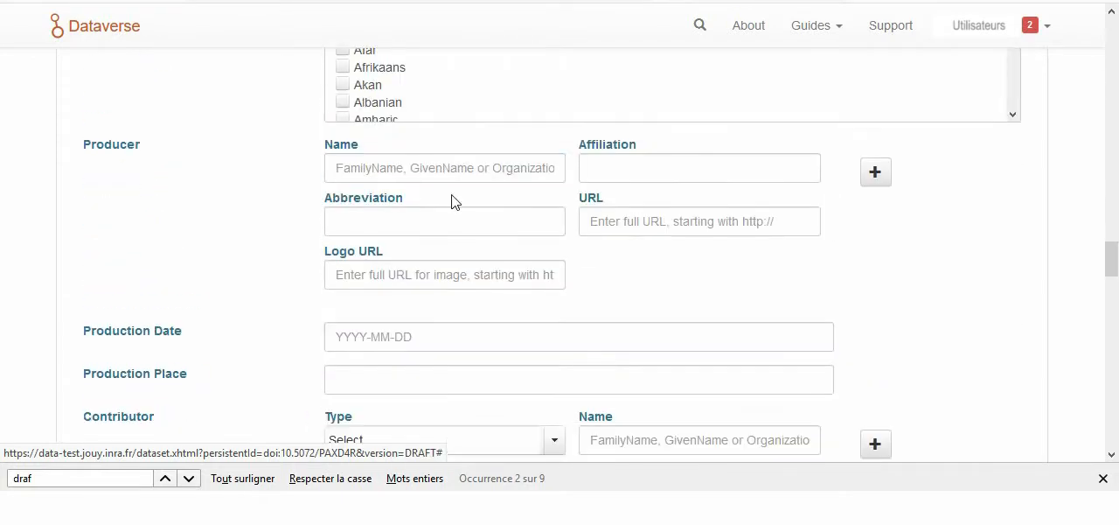
click(452, 173)
text(Géo G)
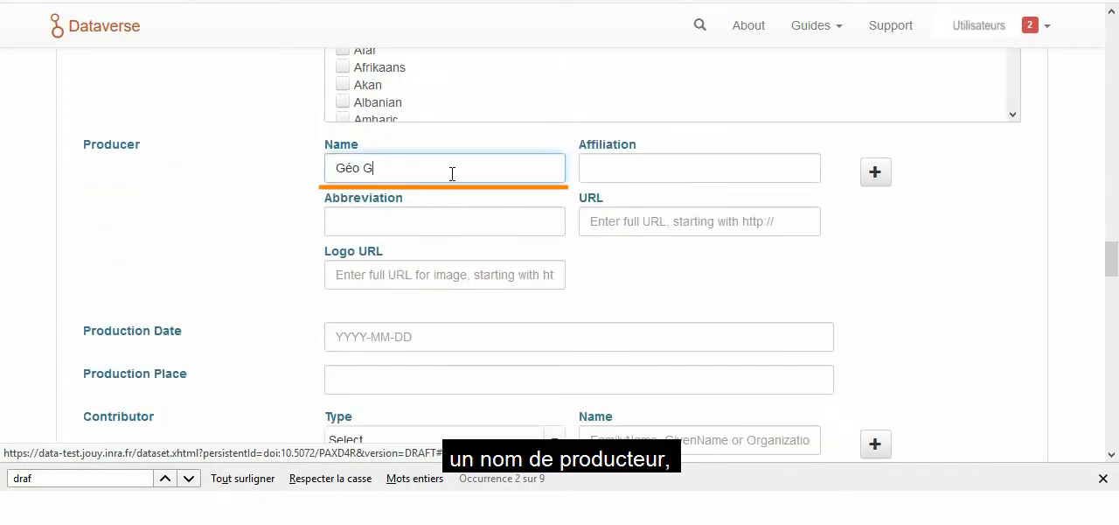
text(ran Est)
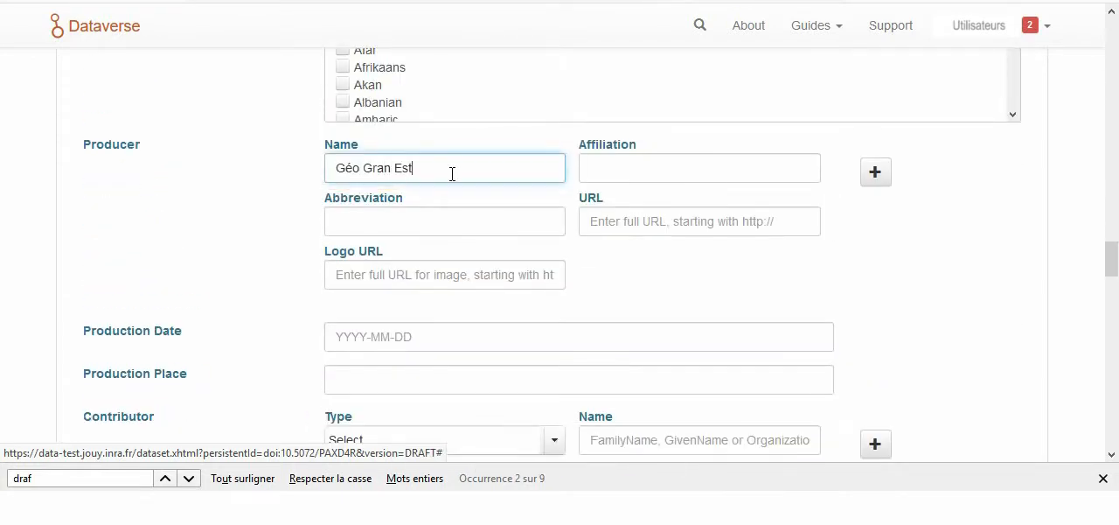
click(530, 340)
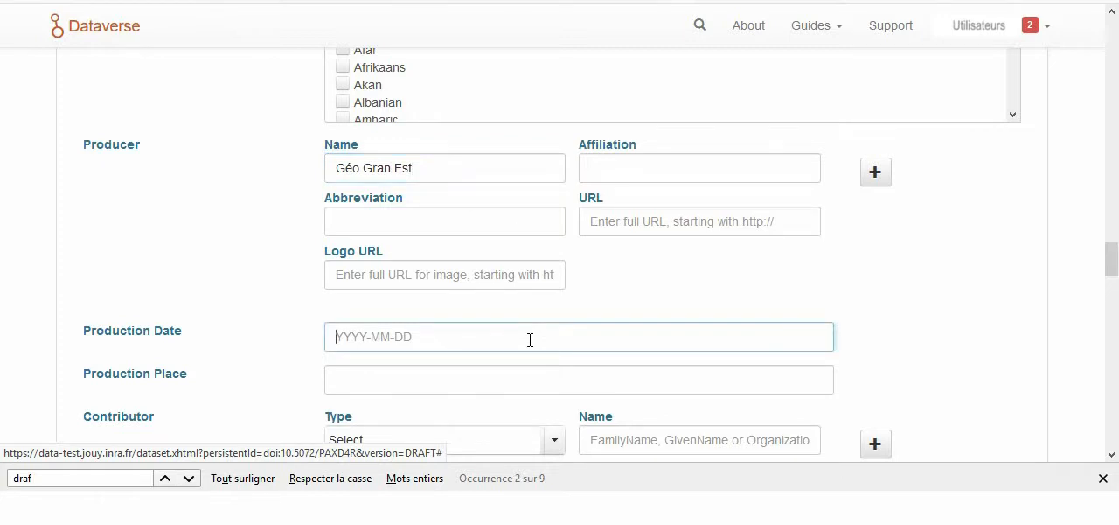
text(2015)
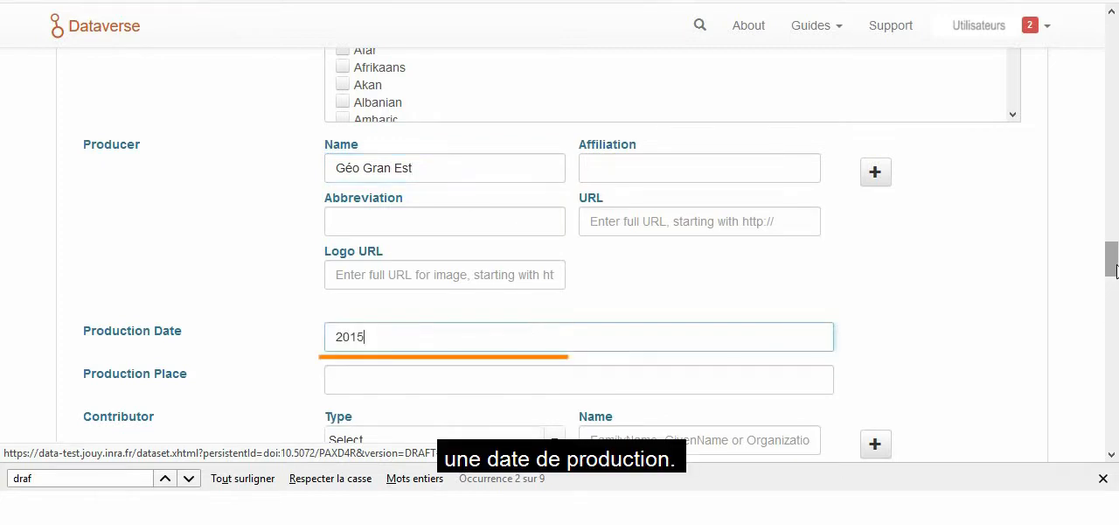
Step: Set the geographic coverage country to France in the geospatial metadata and save the metadata changes
scroll(530, 341, down, 9)
scroll(551, 244, down, 20)
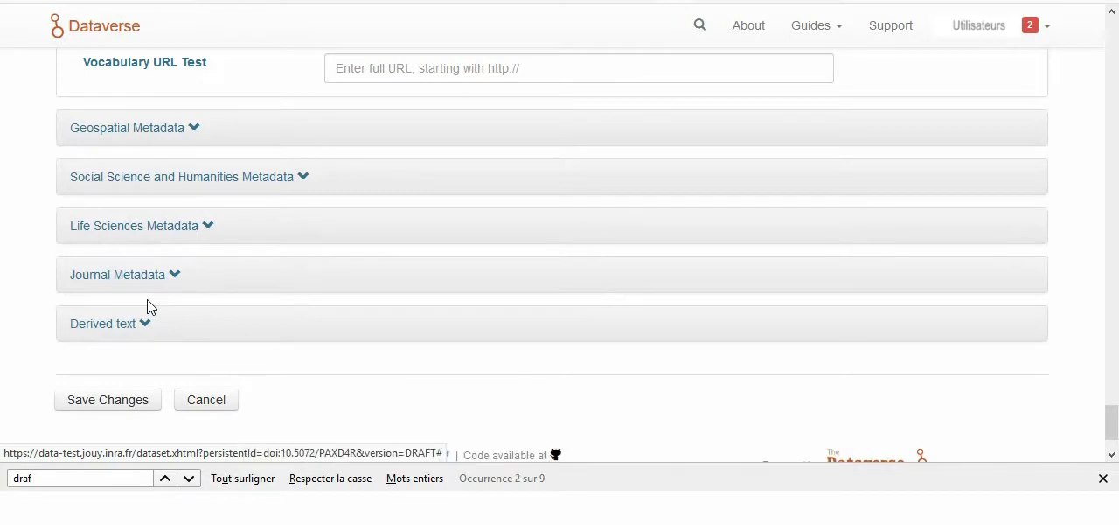
click(194, 134)
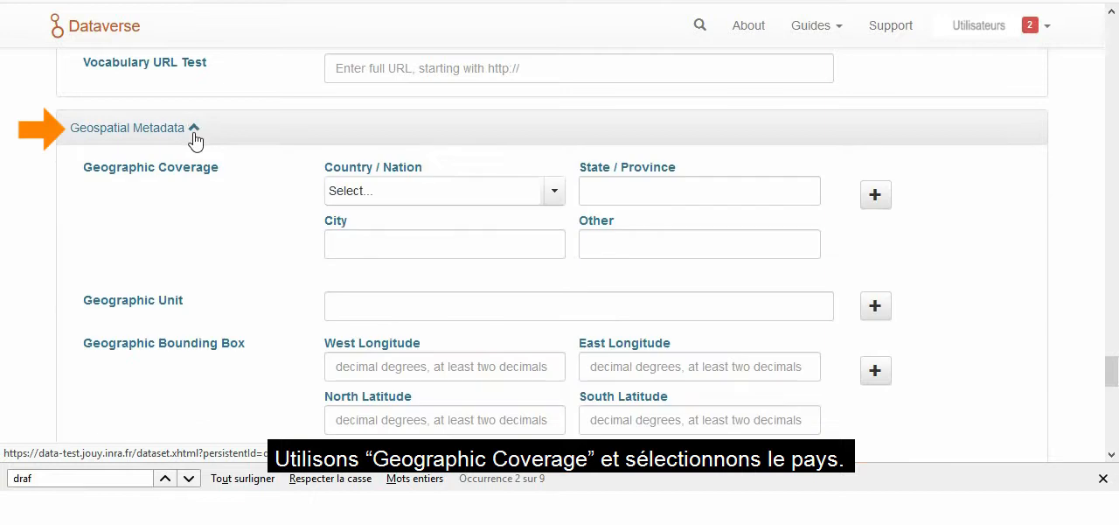
click(555, 193)
drag(595, 229, 593, 264)
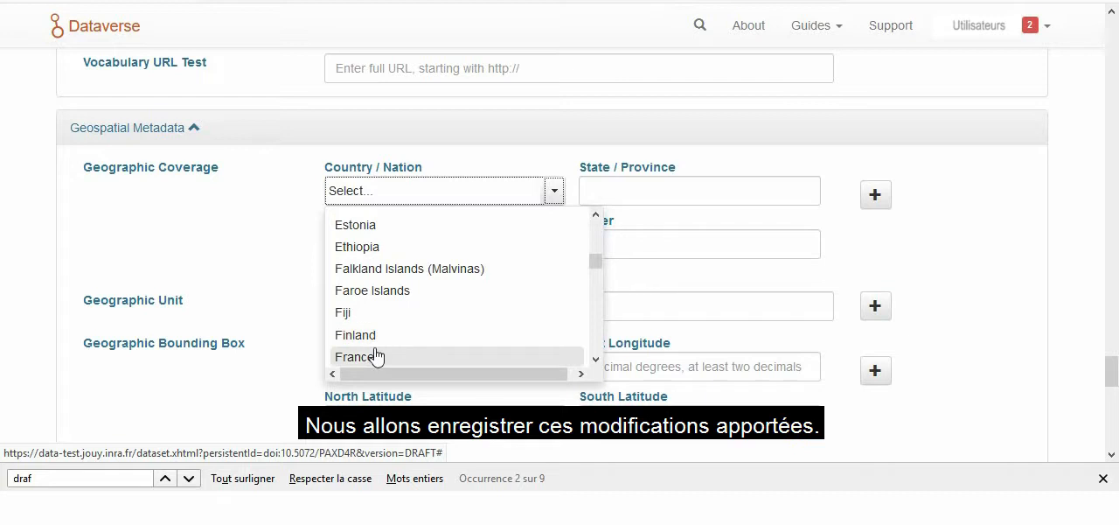
click(374, 354)
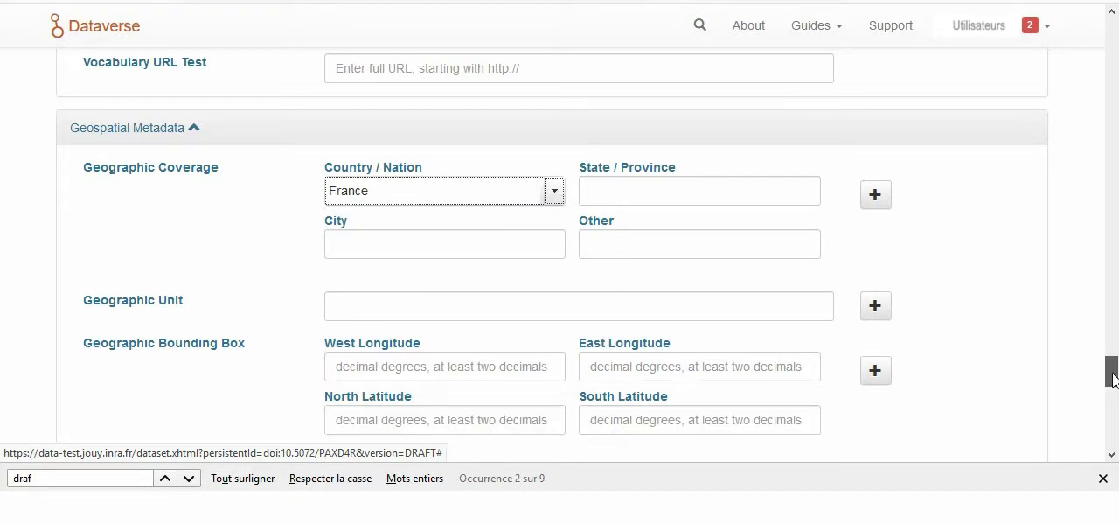
drag(1111, 370, 1111, 423)
click(131, 437)
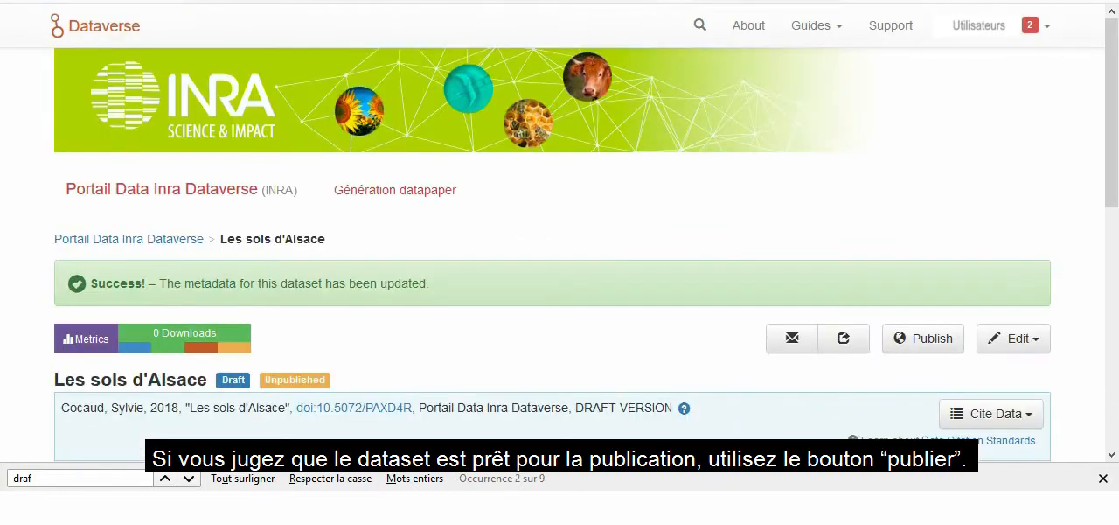
Step: Publish the dataset "Les sols d'Alsace" and confirm the publication
drag(1114, 160, 1114, 245)
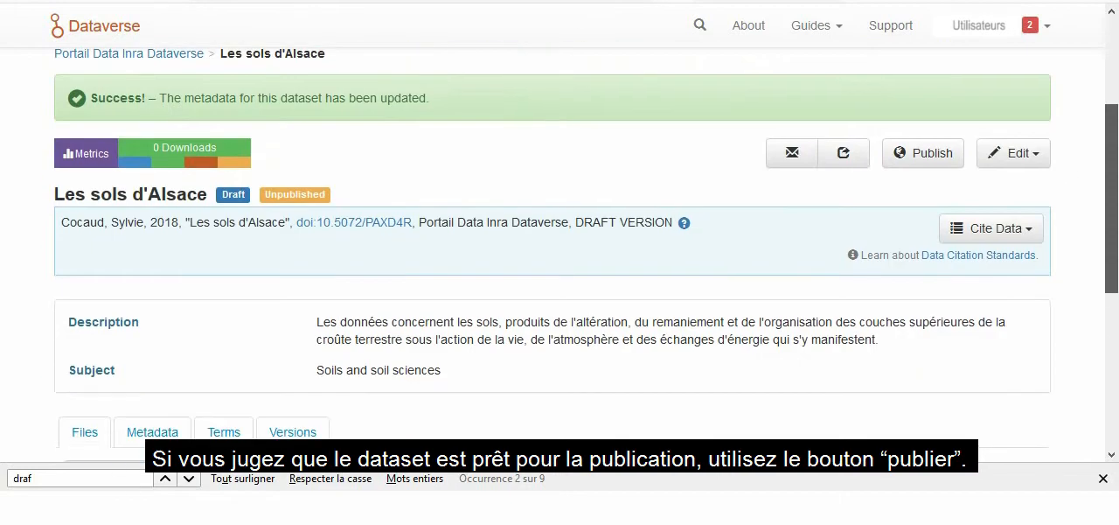
click(927, 164)
click(278, 277)
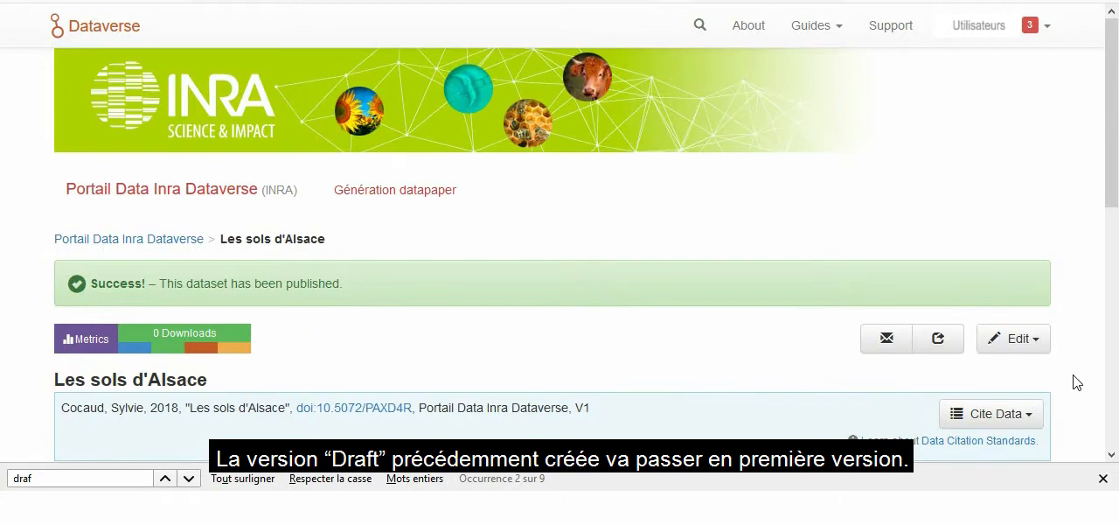
Step: Review the published dataset's version list and its editing options, including deaccessioning
drag(1110, 185, 1111, 361)
click(292, 241)
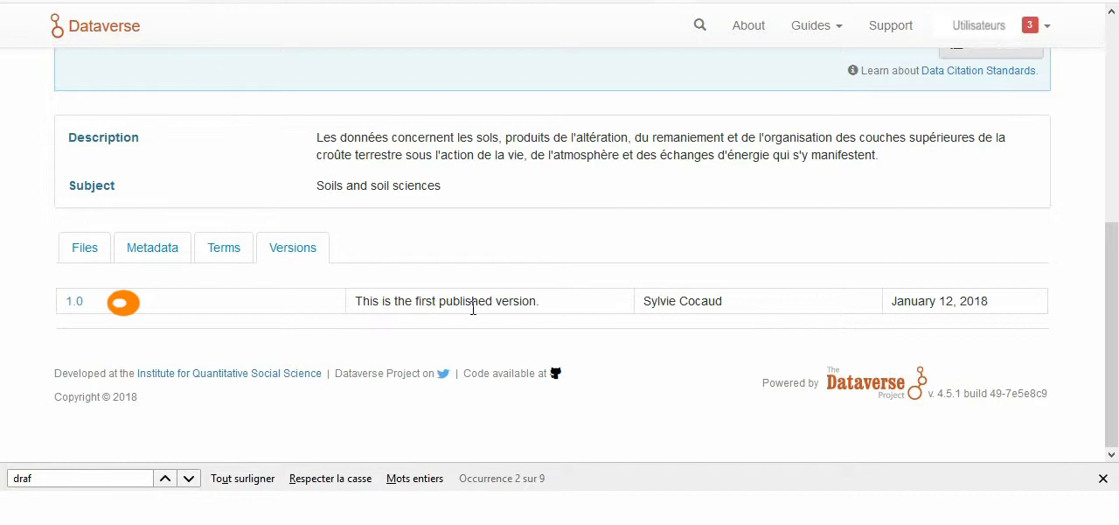
drag(1109, 327, 1064, 204)
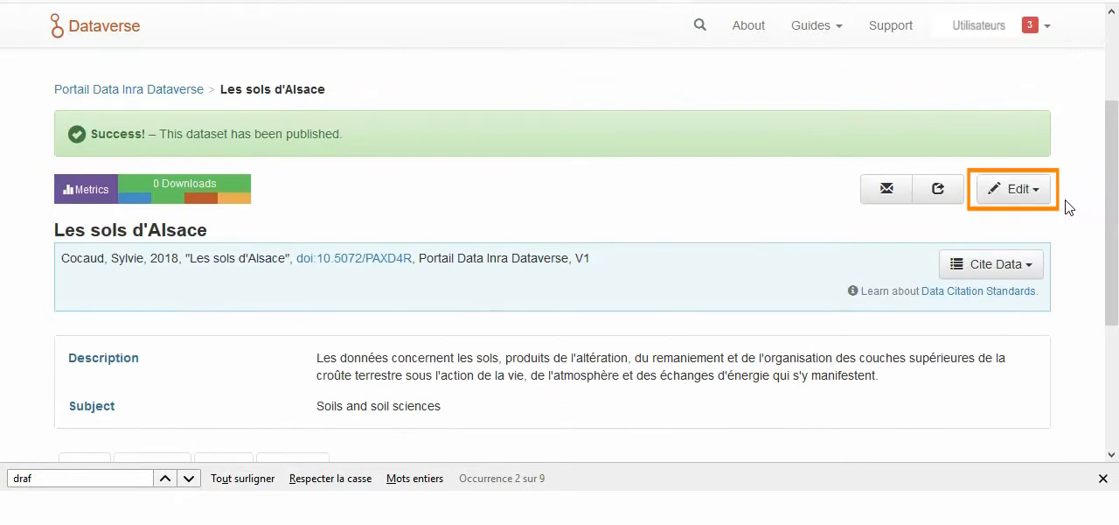
click(1036, 194)
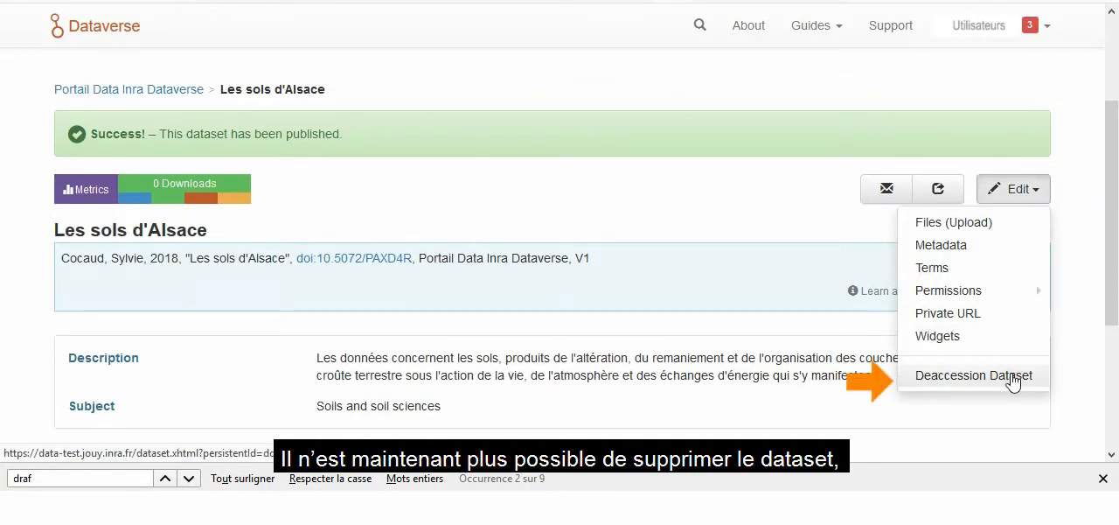
click(1106, 322)
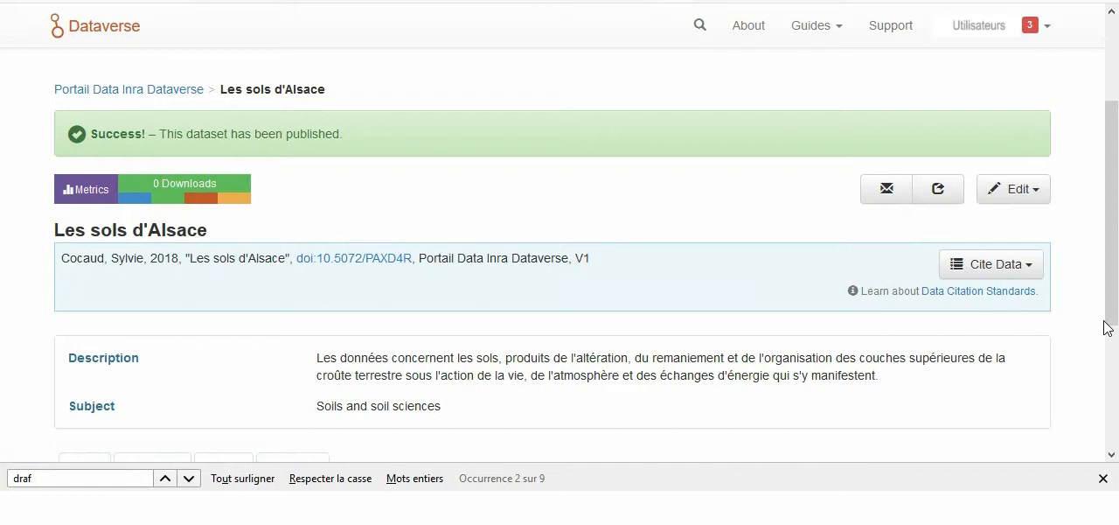
Step: Review the account notifications, then return to the Portail Data Inra Dataverse
click(1048, 27)
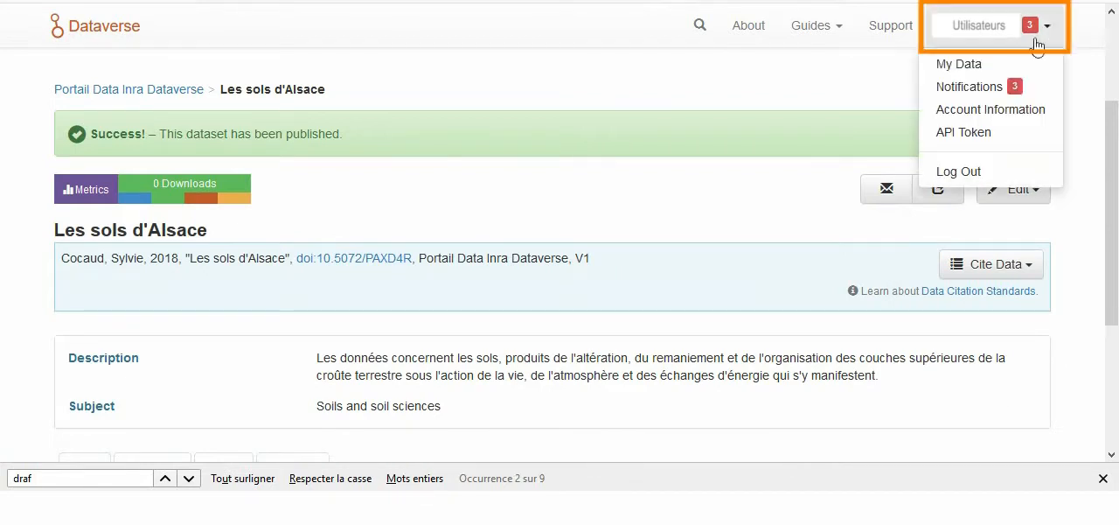
click(980, 91)
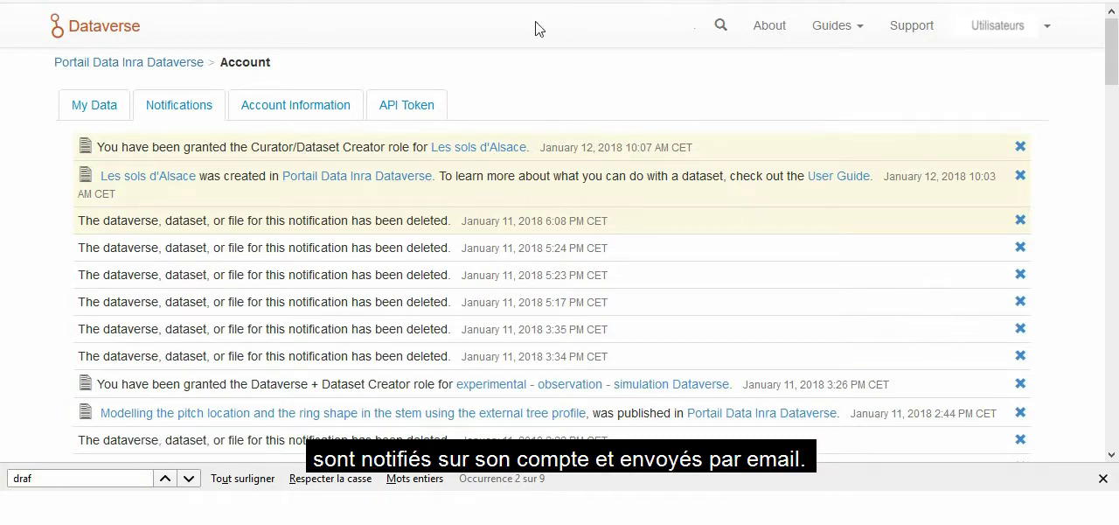
click(141, 63)
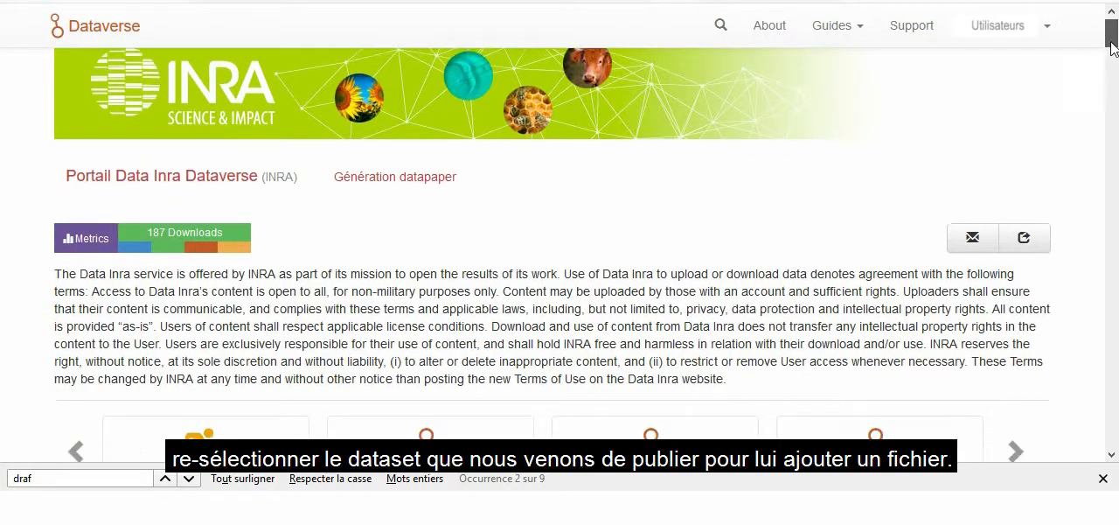
Step: Open the dataset "Les sols d'Alsace" and upload the file ARAA_BDSols-Alsace_100000_SHP_CC48.zip to it
scroll(1100, 99, down, 4)
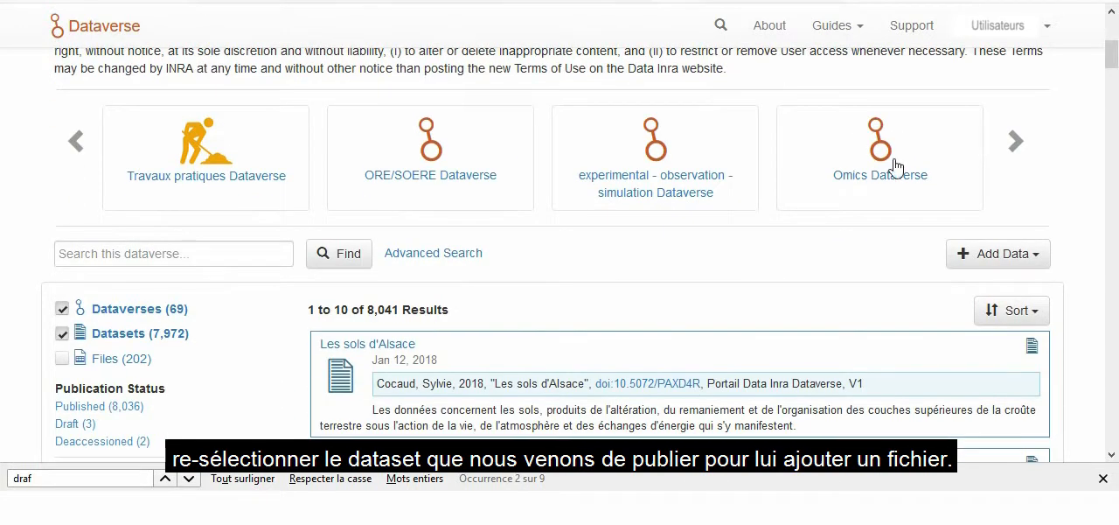
click(378, 347)
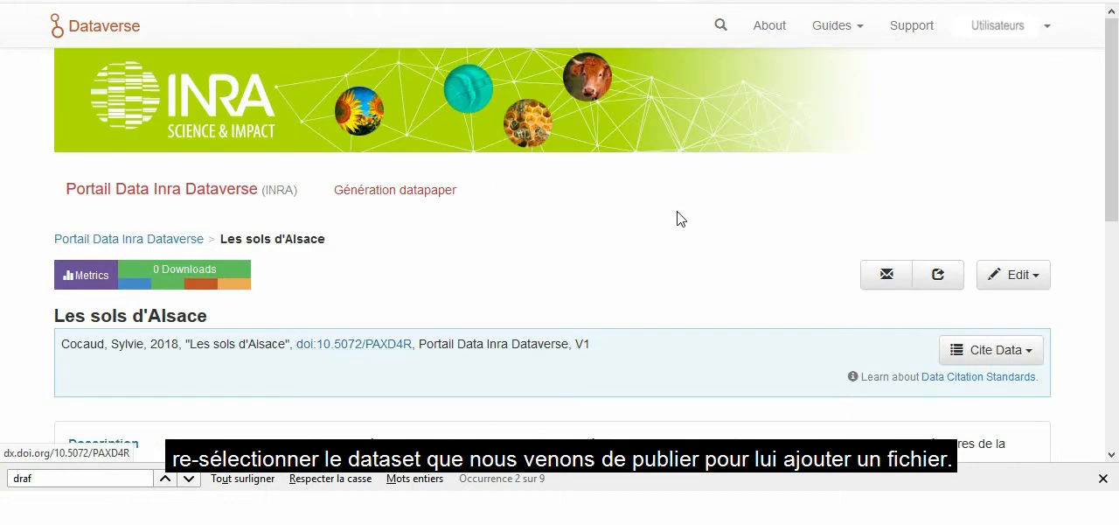
click(1025, 280)
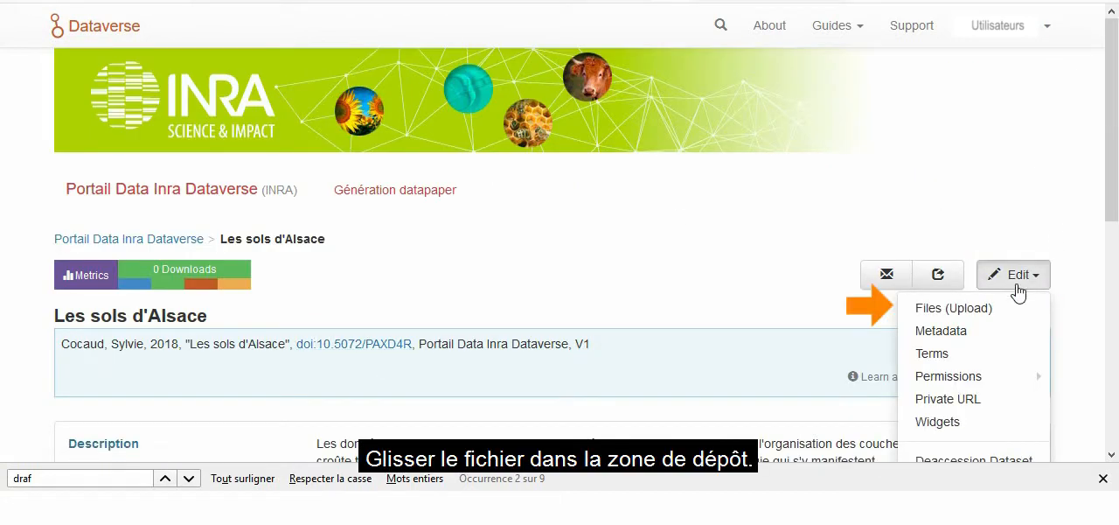
click(934, 311)
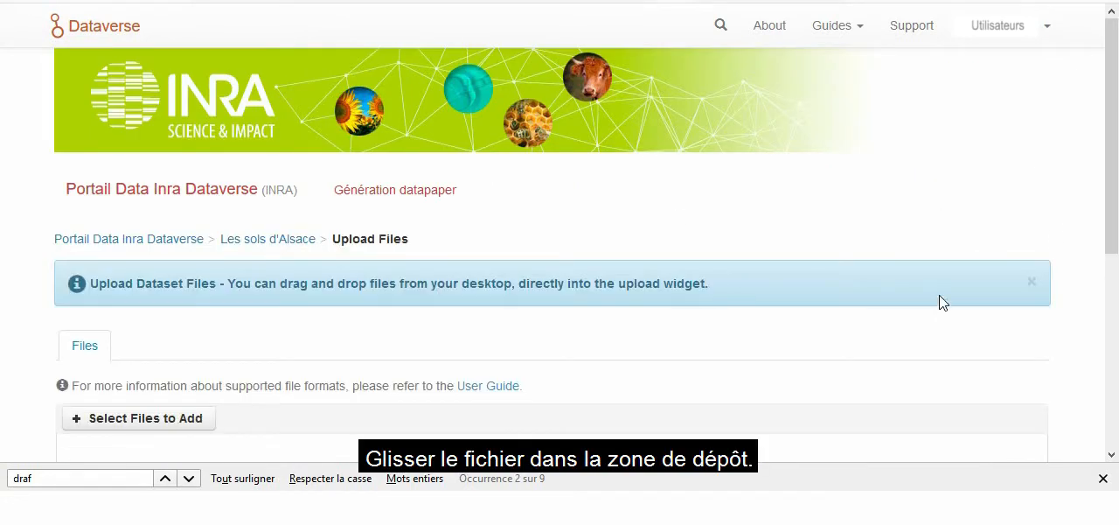
drag(1114, 235, 617, 341)
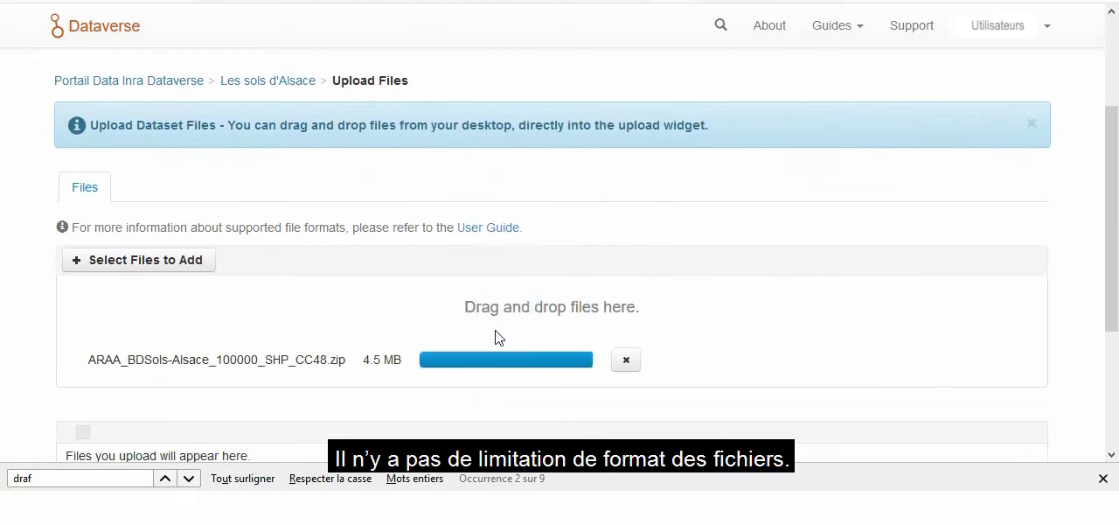
Step: Assign the Data tag to the uploaded zip file and save the file changes to the dataset
drag(1115, 289, 1116, 363)
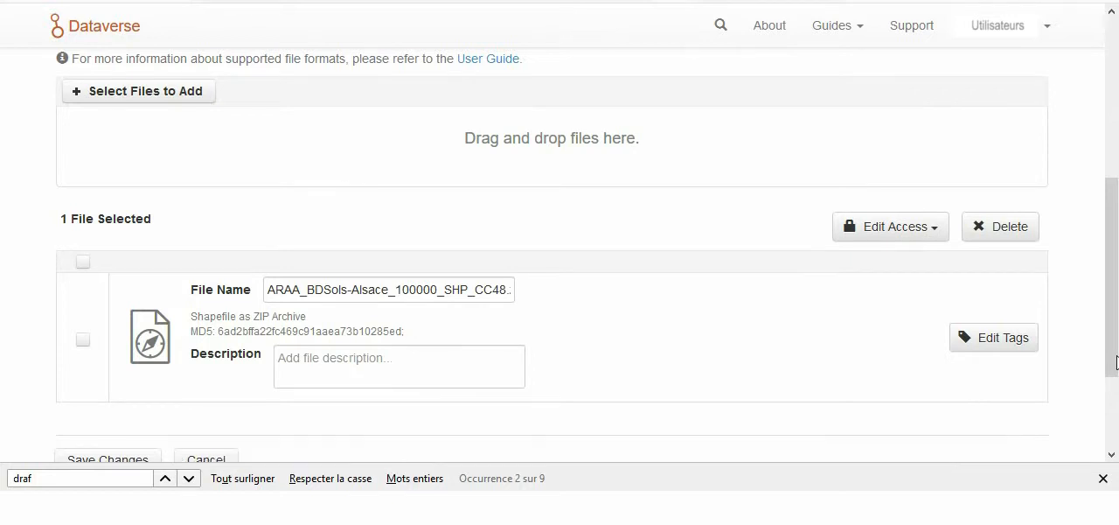
click(979, 344)
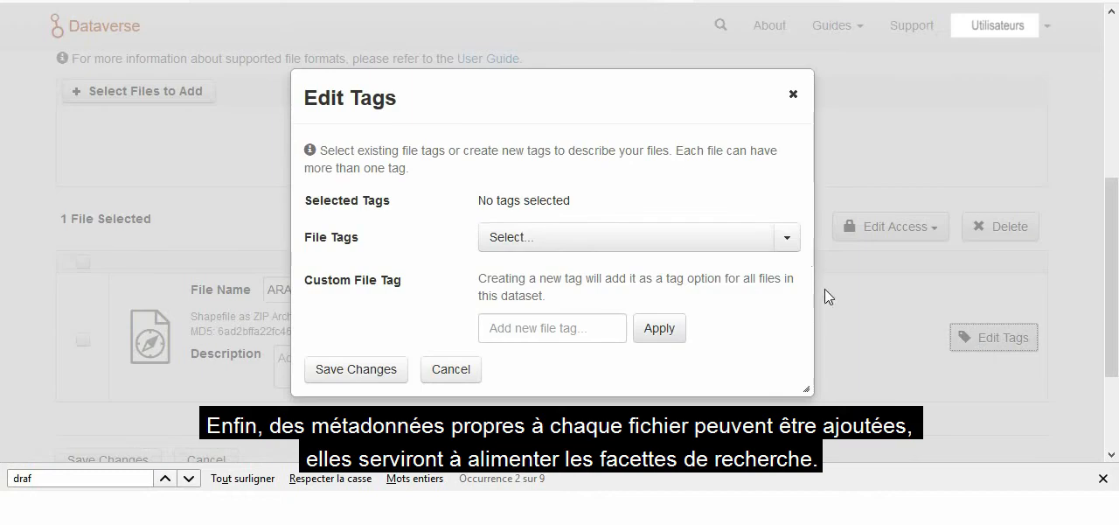
click(787, 237)
click(494, 322)
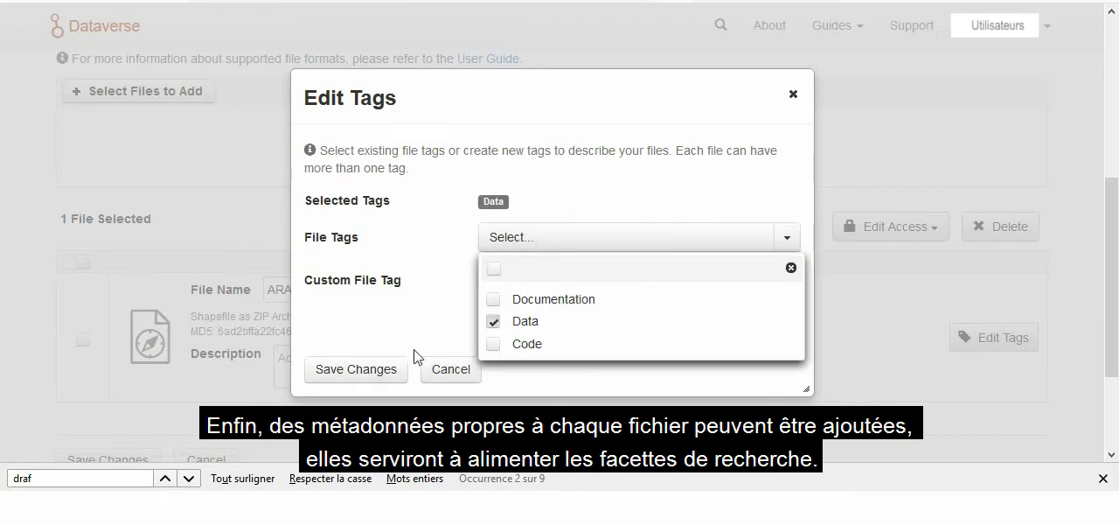
click(378, 376)
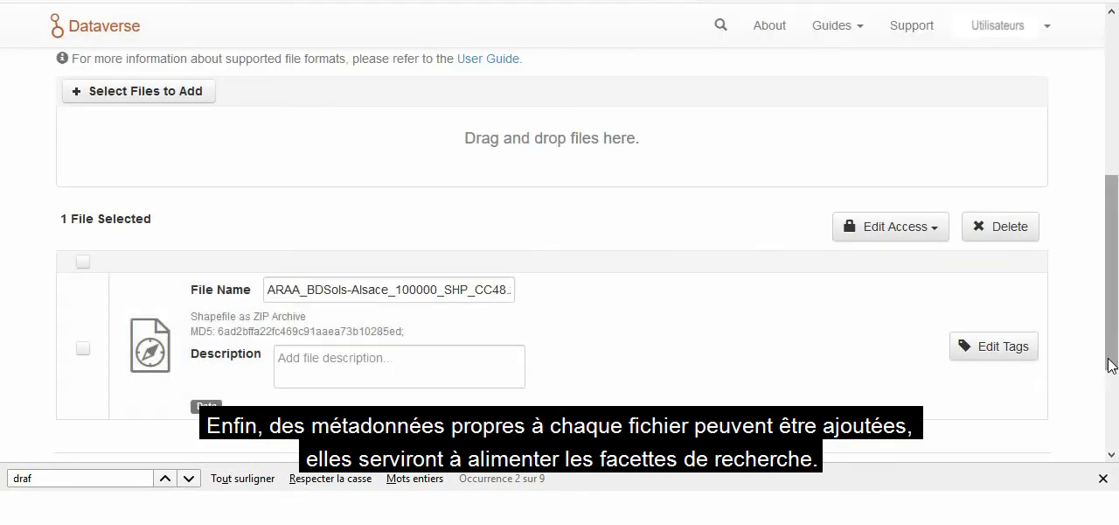
drag(1108, 365, 1112, 390)
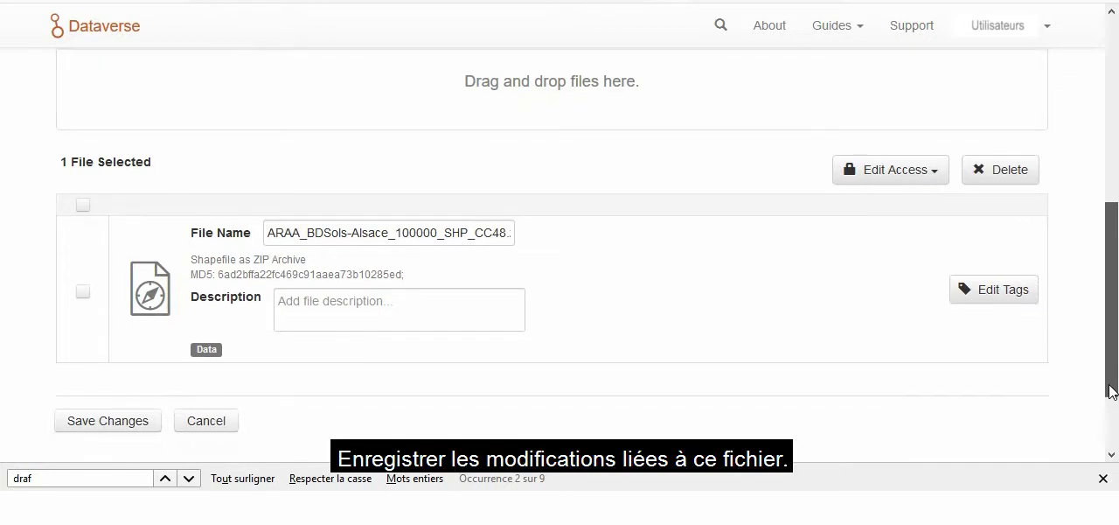
click(125, 429)
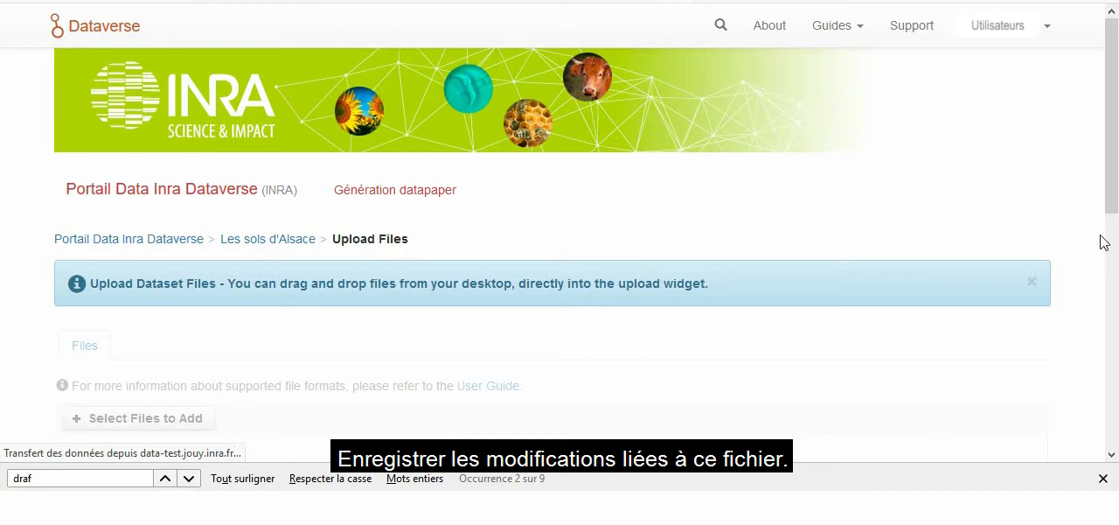
Step: Examine the version difference details between the dataset's draft and version 1.0, then close them
scroll(1114, 248, down, 1)
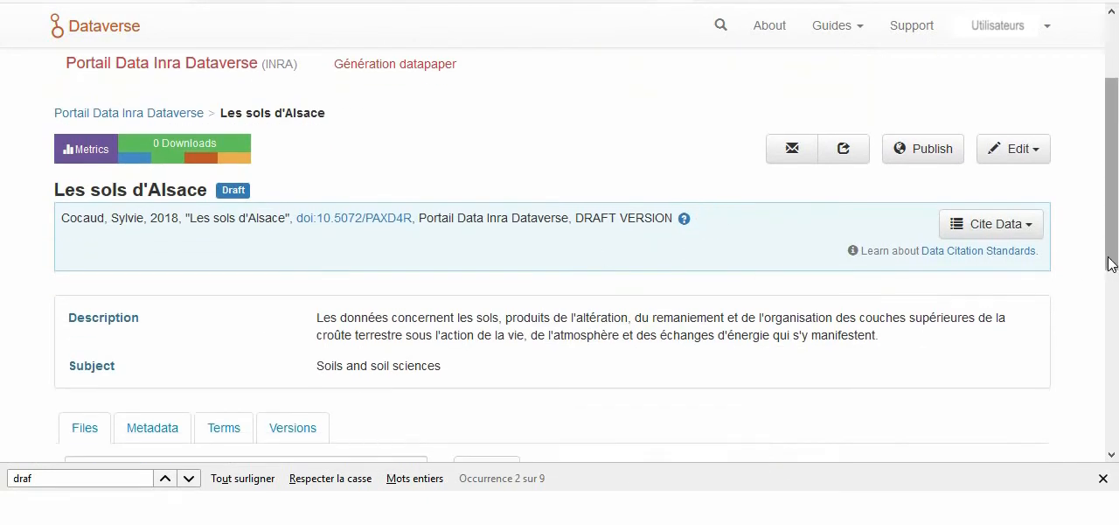
scroll(761, 277, down, 4)
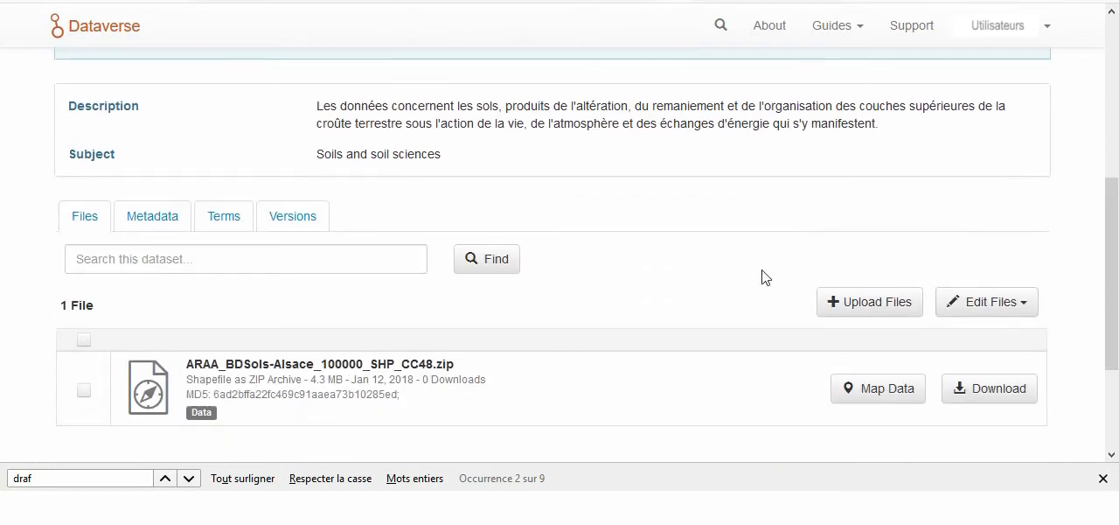
click(305, 220)
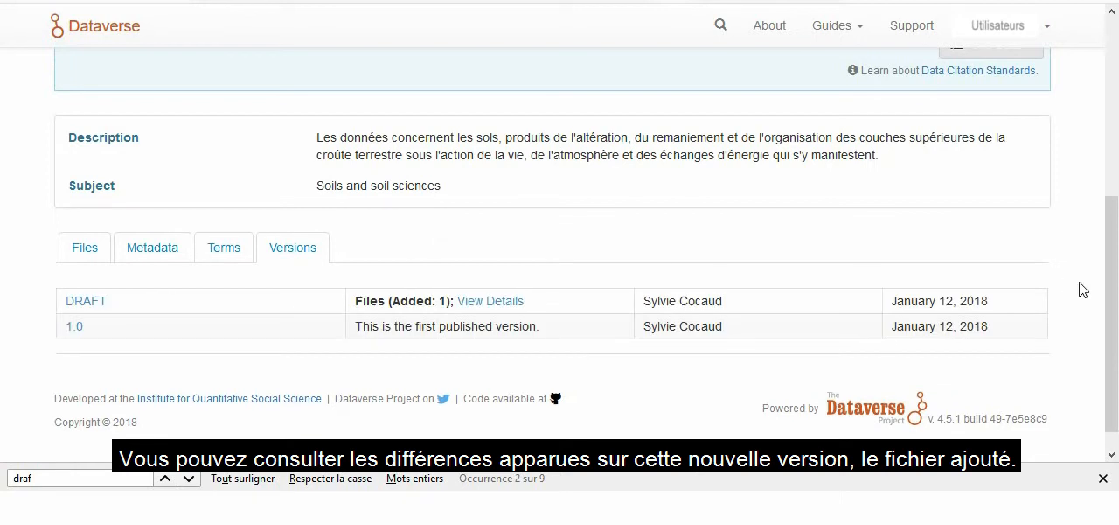
click(507, 304)
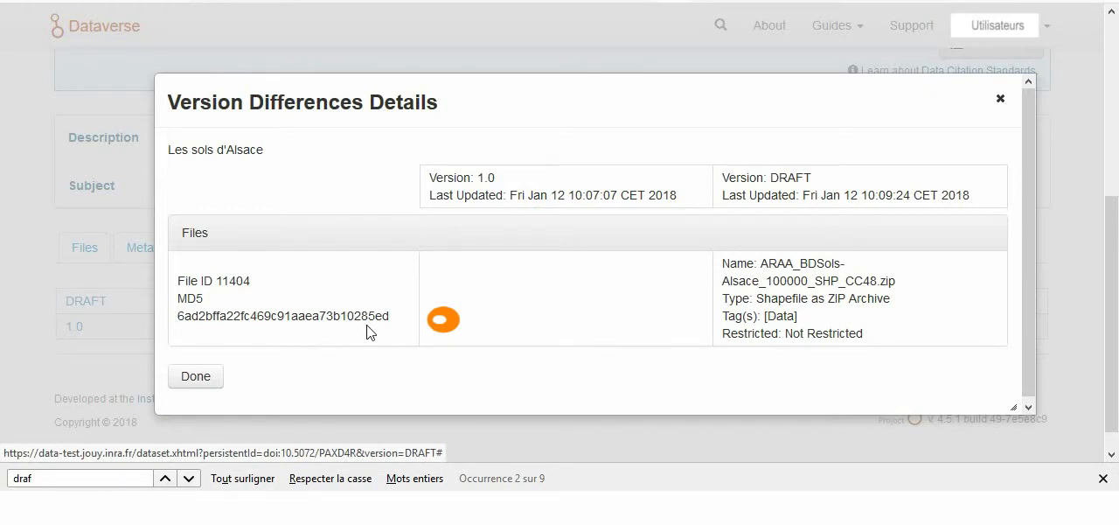
click(210, 379)
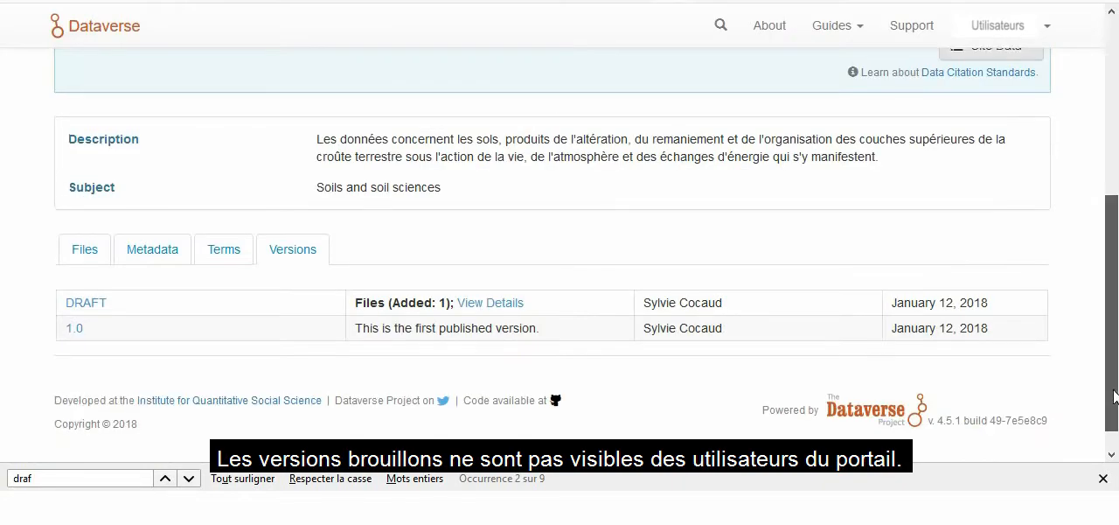
drag(1115, 396, 1113, 254)
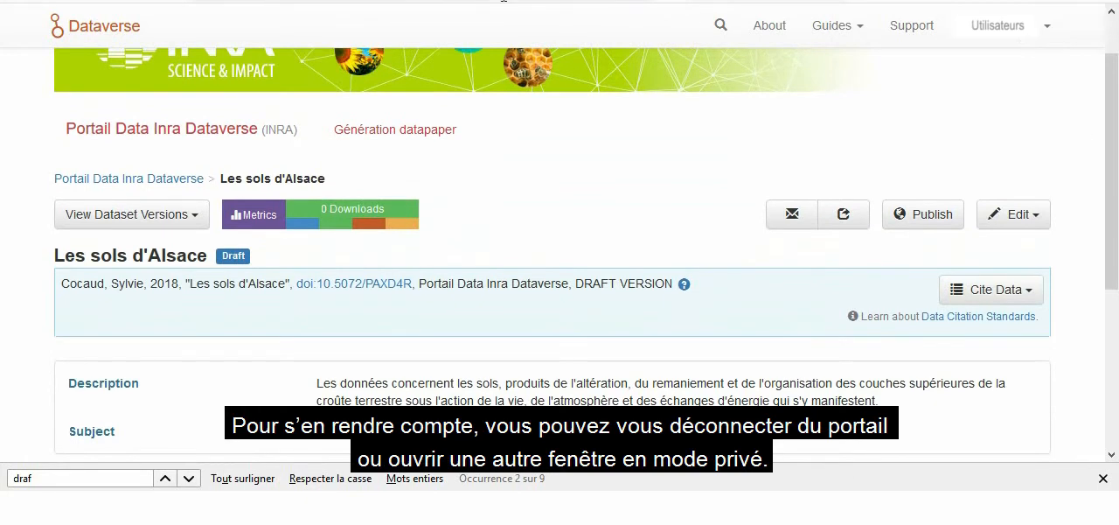
Step: Open the portal in a private browsing window and check which versions of "Les sols d'Alsace" a logged-out visitor sees
click(1103, 5)
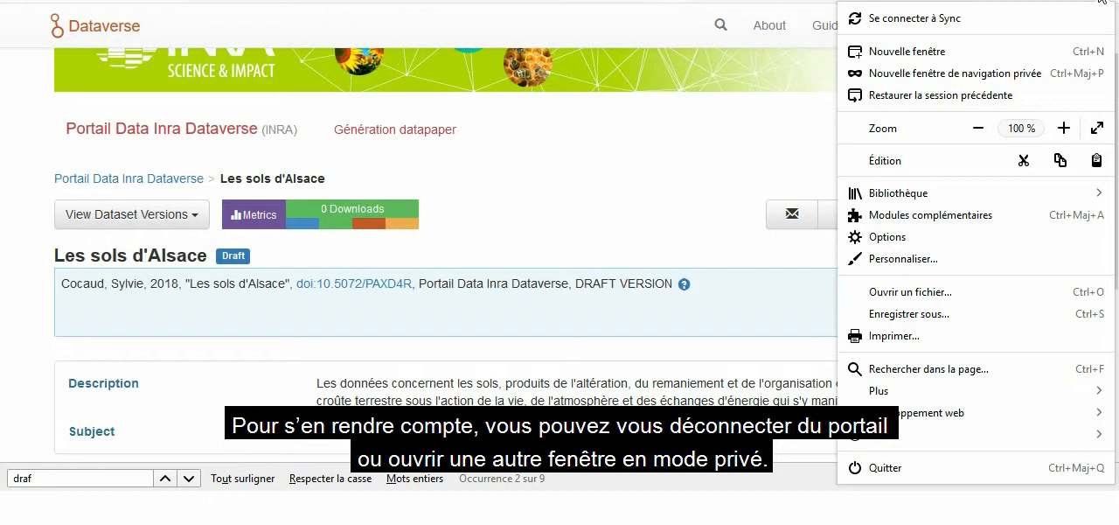
click(932, 75)
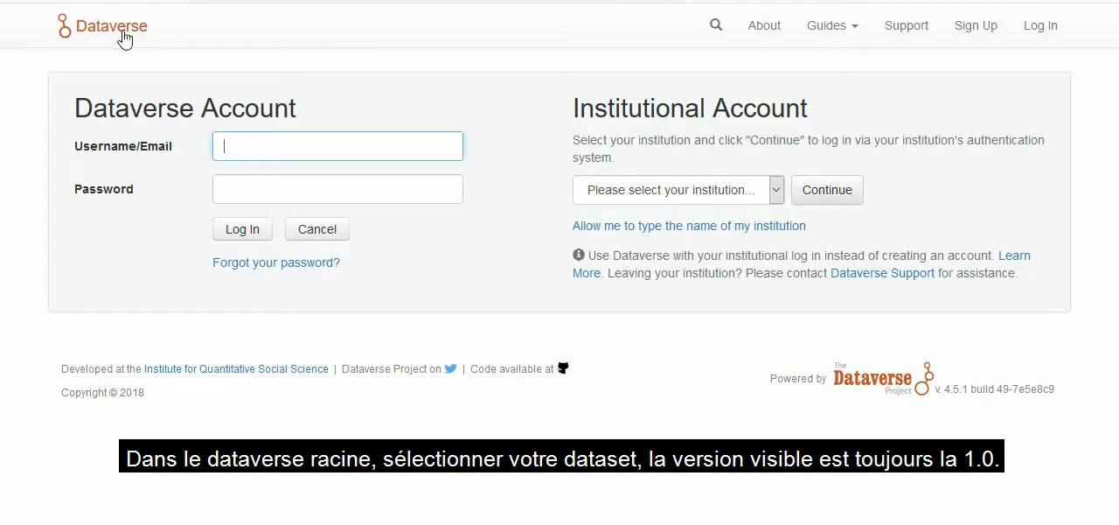
click(121, 35)
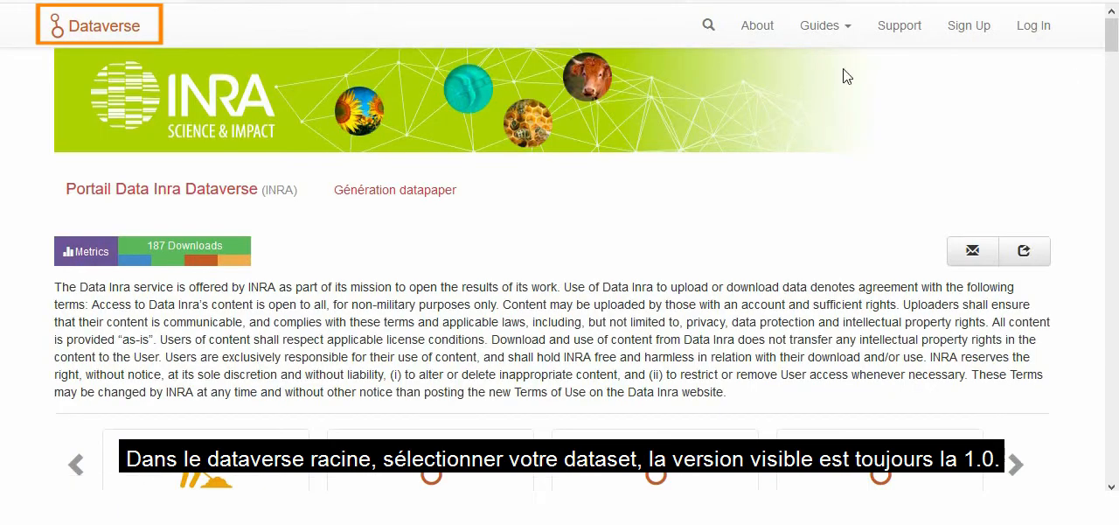
drag(1112, 35, 1115, 80)
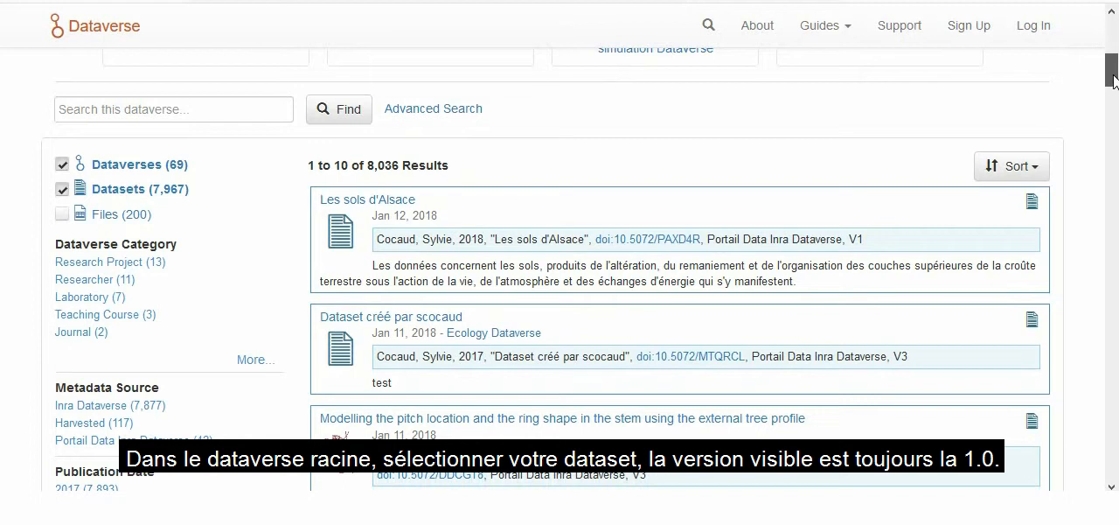
click(409, 201)
drag(1115, 192, 1115, 340)
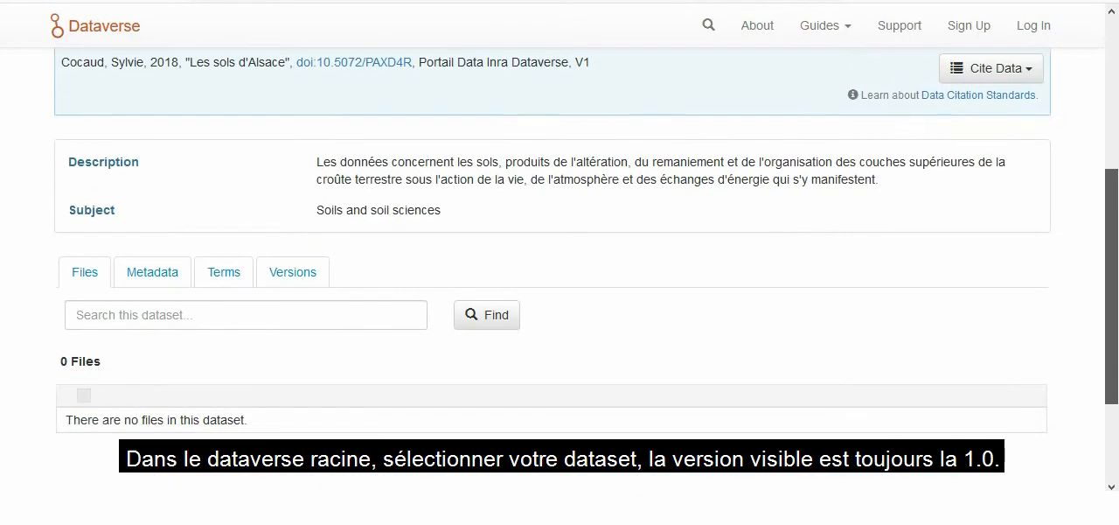
click(302, 278)
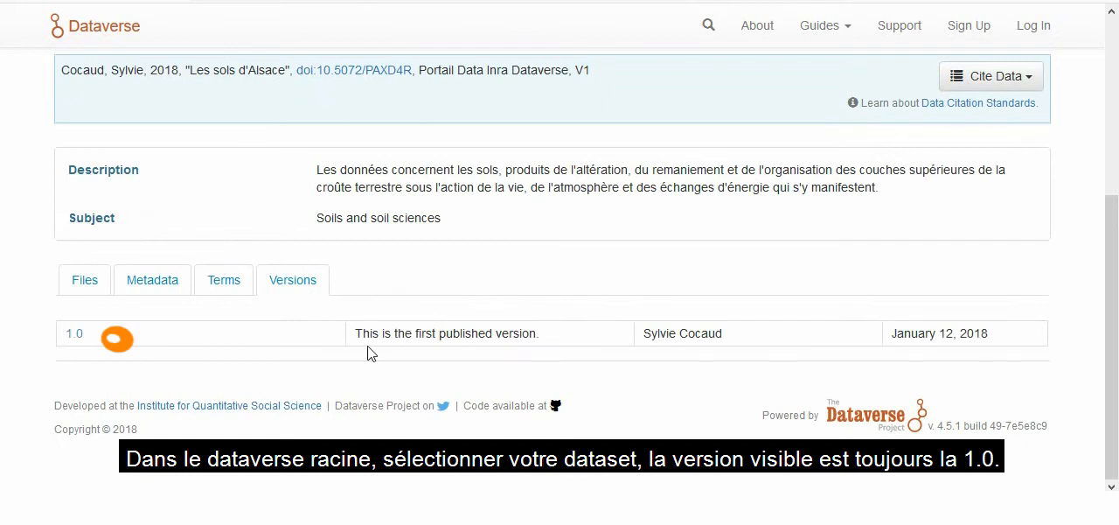
drag(1113, 314, 1115, 126)
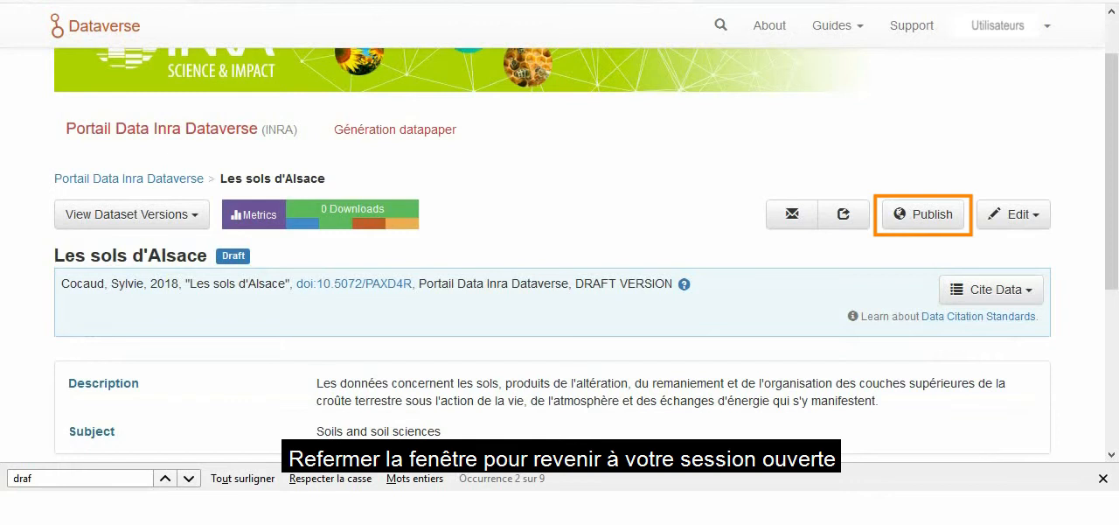
Step: Publish the draft version of "Les sols d'Alsace" from the logged-in session and check the dataset's version list
click(922, 219)
click(269, 282)
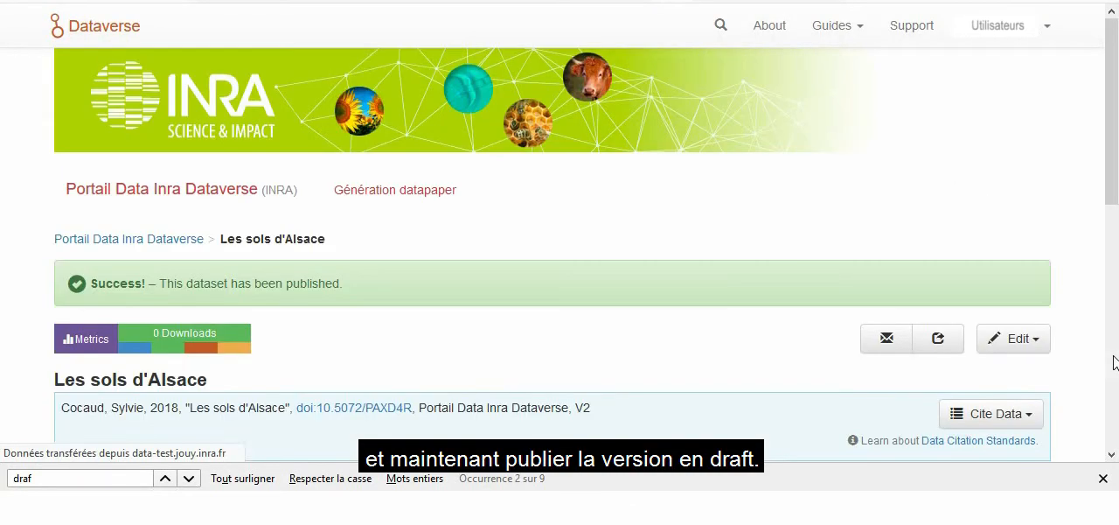
drag(1112, 206, 1112, 388)
click(297, 166)
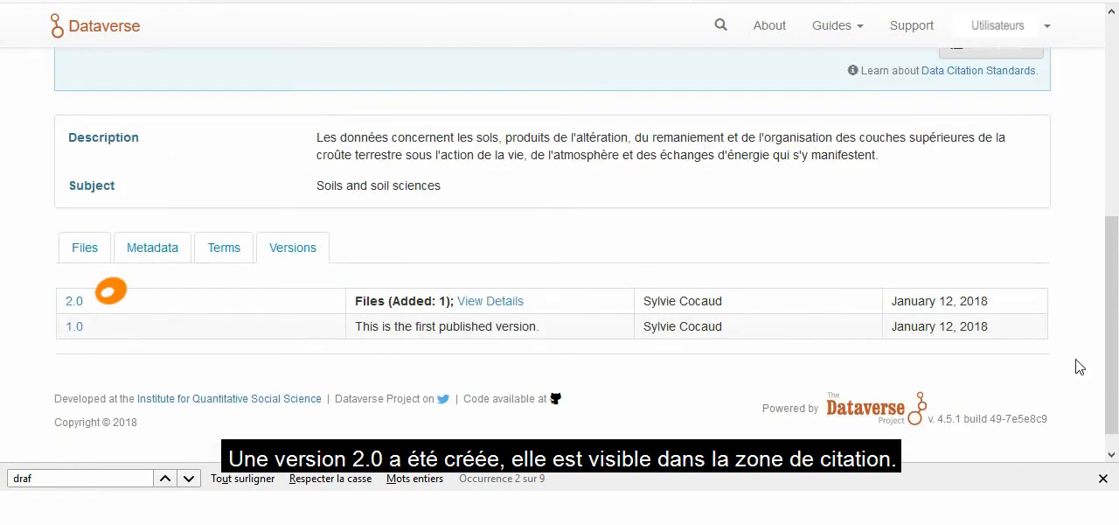
drag(1112, 383, 1112, 243)
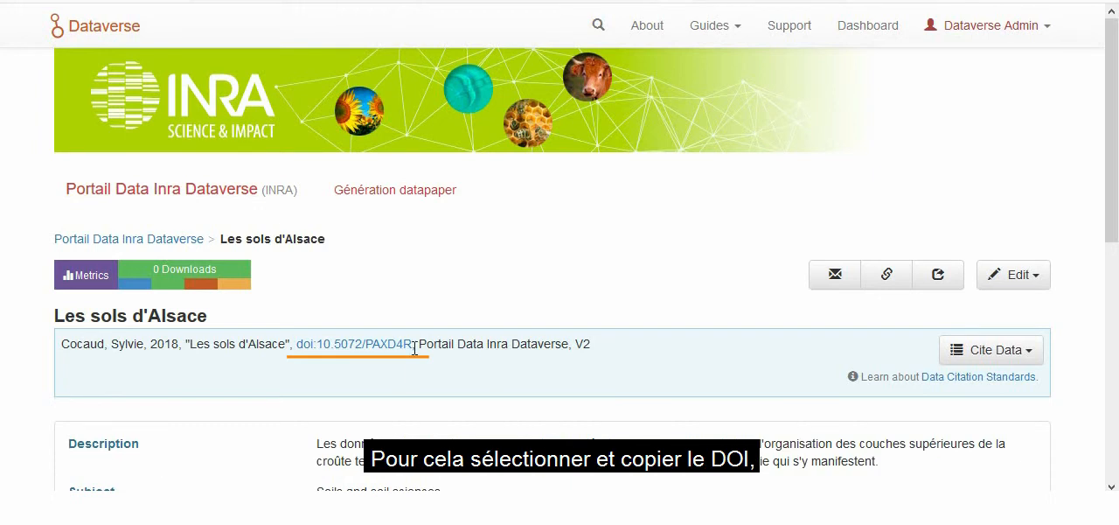
Step: Generate a data paper from the dataset's DOI 10.5072/PAXD4R and open data-paper-datainra.odt with Microsoft Word
drag(414, 347, 320, 356)
key(ctrl+c)
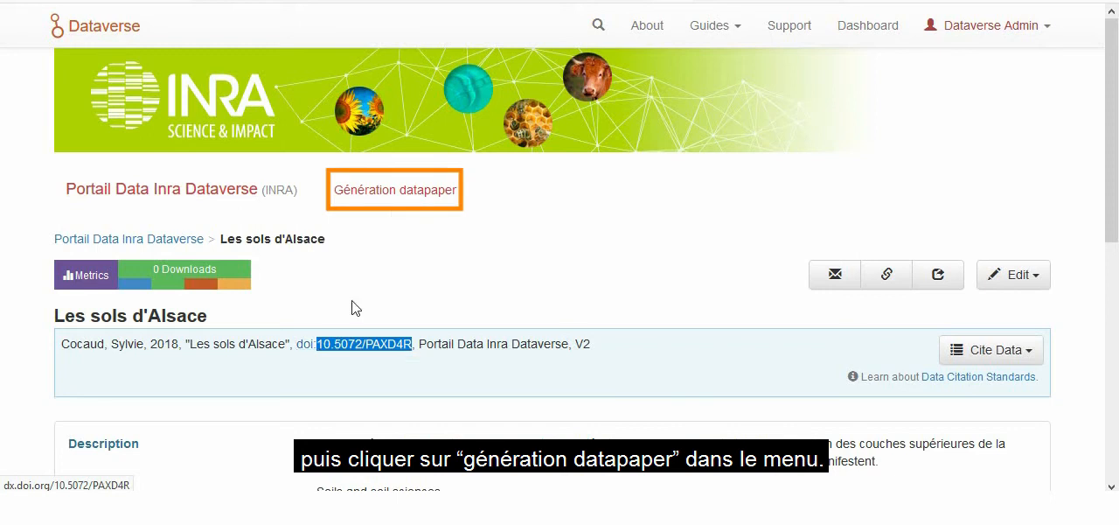
click(376, 198)
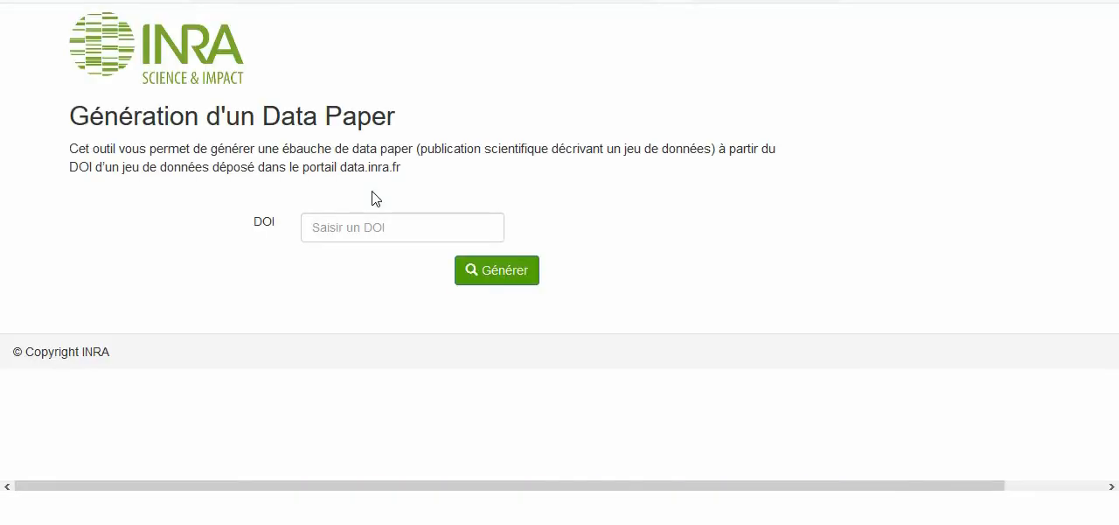
click(358, 225)
key(ctrl+v)
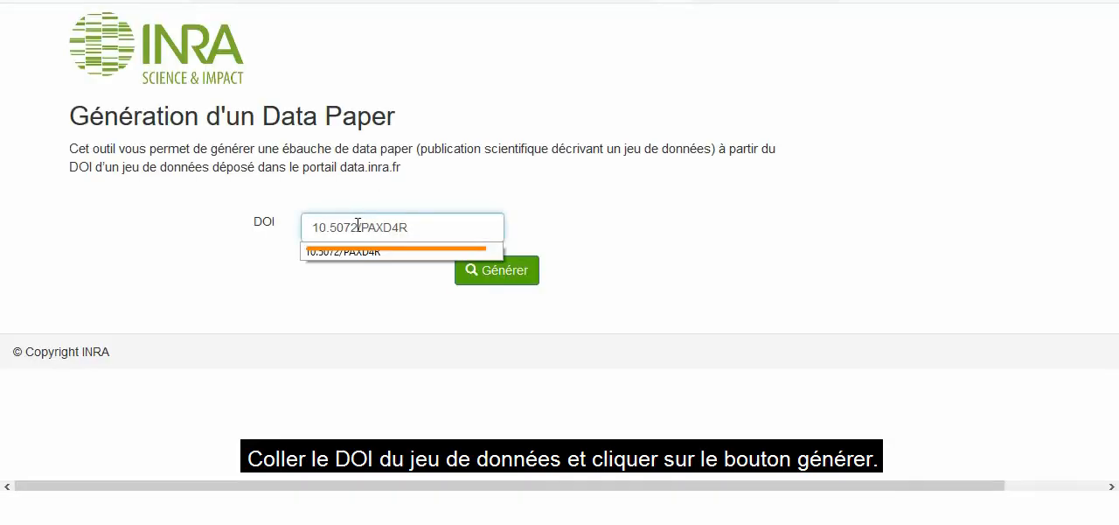
click(498, 280)
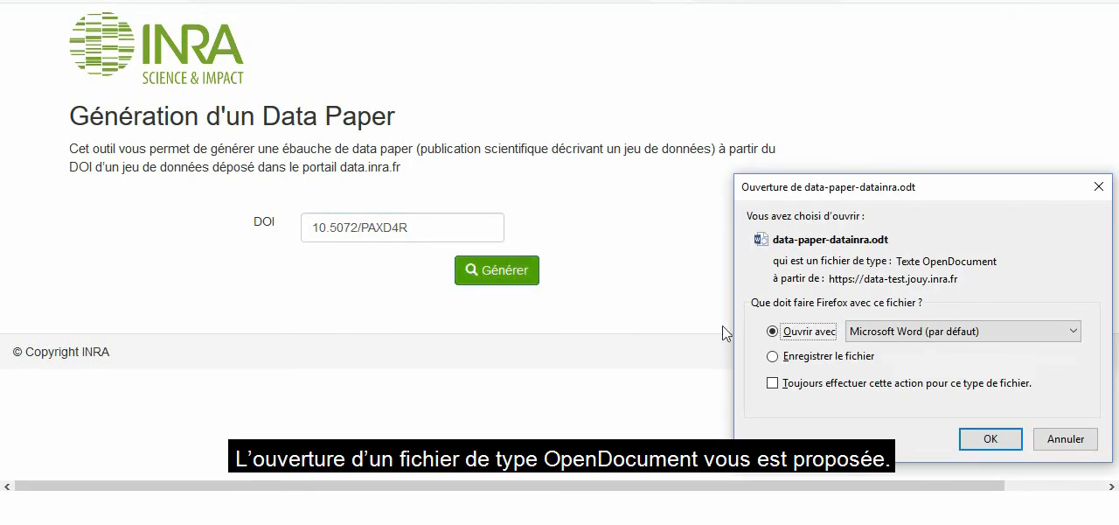
click(1006, 442)
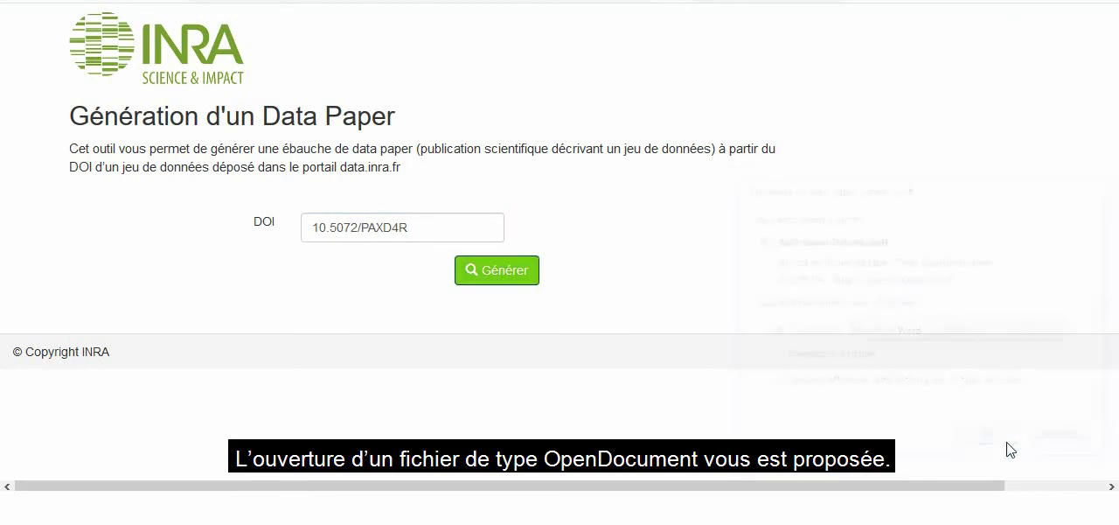